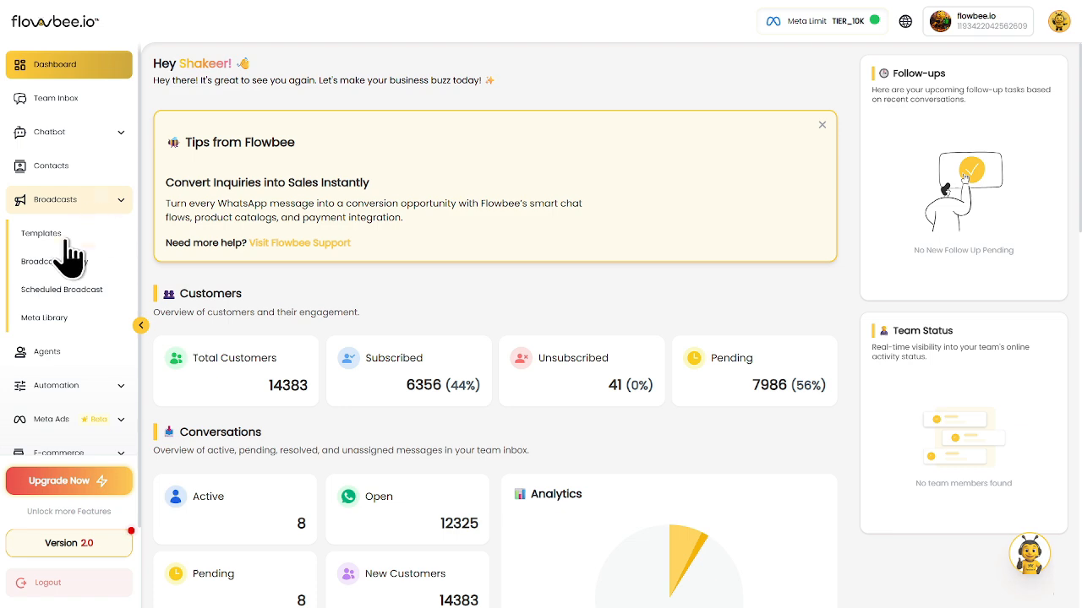
# Open the Templates page under Broadcasts in the sidebar
pyautogui.click(49, 235)
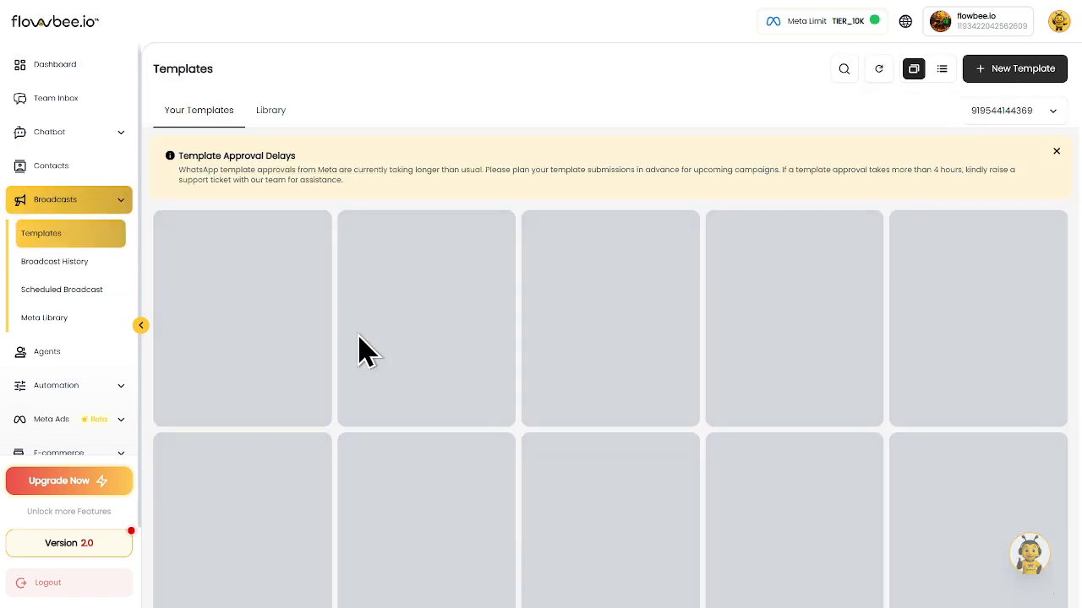
# Collapse the sidebar to icons, scan the saved templates, then switch to the Library tab
pyautogui.click(140, 326)
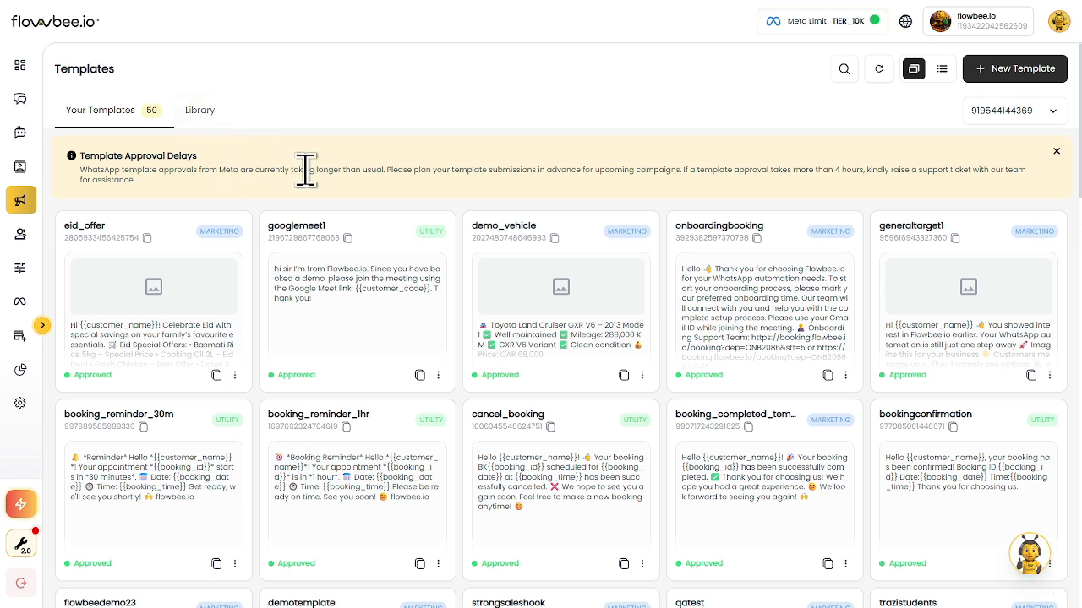
pyautogui.scroll(-2, 541, 401)
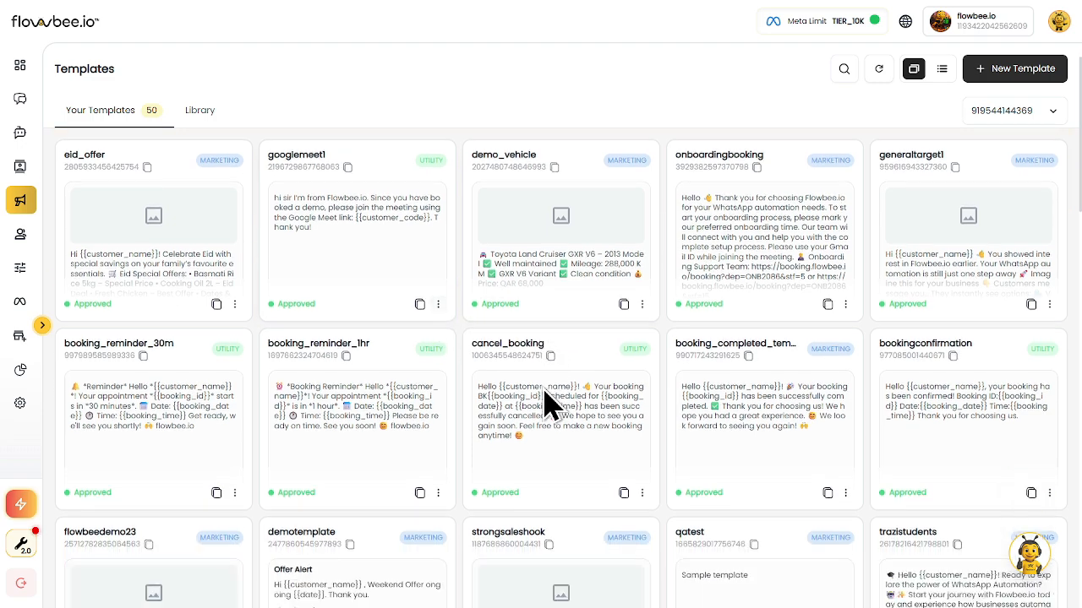
pyautogui.scroll(-4, 545, 405)
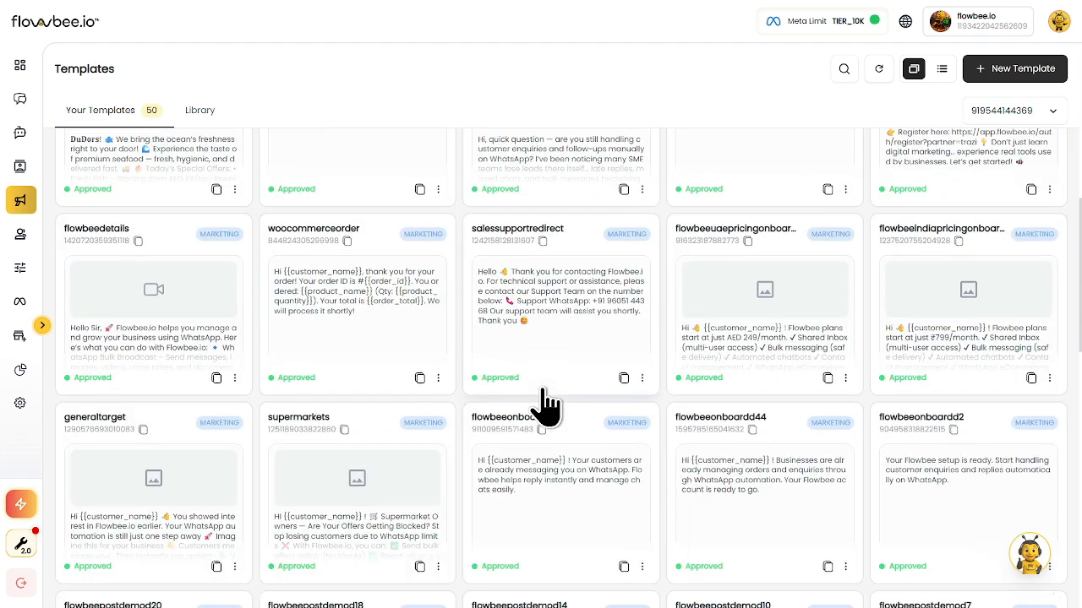
pyautogui.scroll(5, 546, 406)
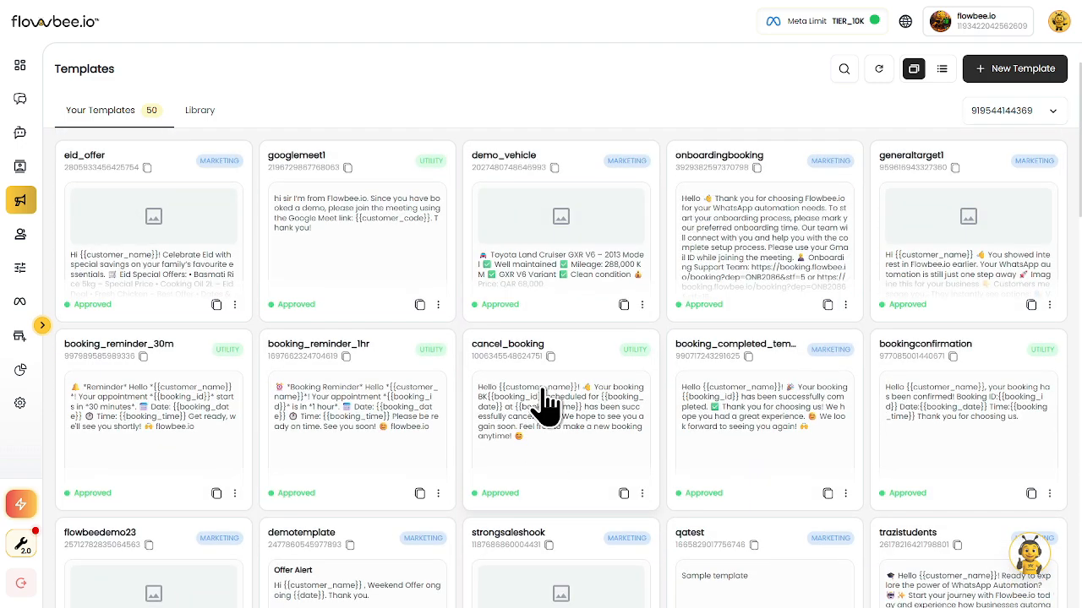
pyautogui.scroll(1, 507, 315)
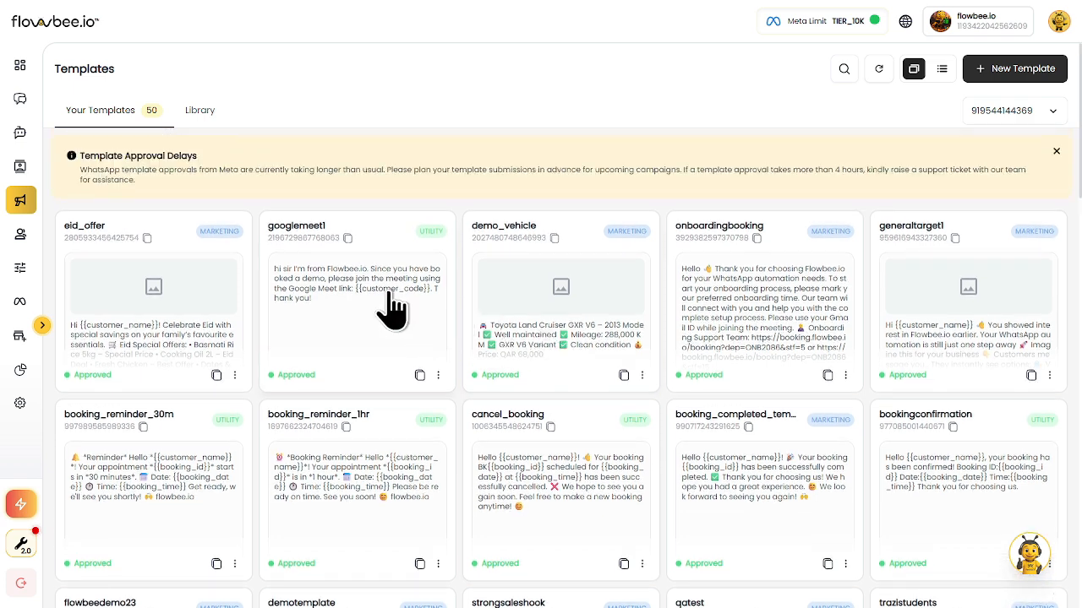
pyautogui.click(202, 112)
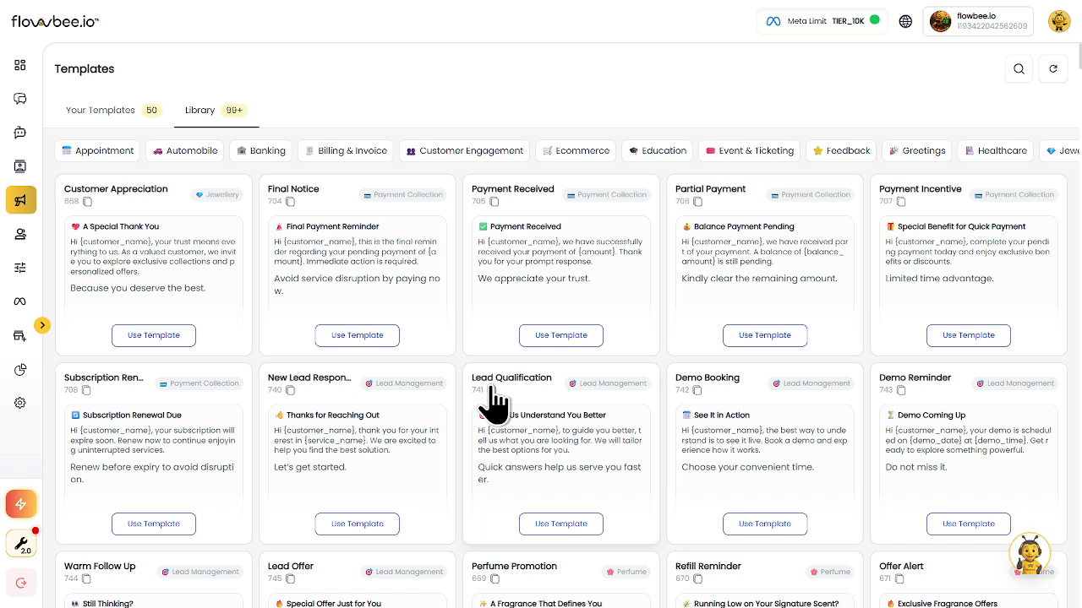
# Return from the Library to the Your Templates list of 50 saved templates
pyautogui.click(107, 135)
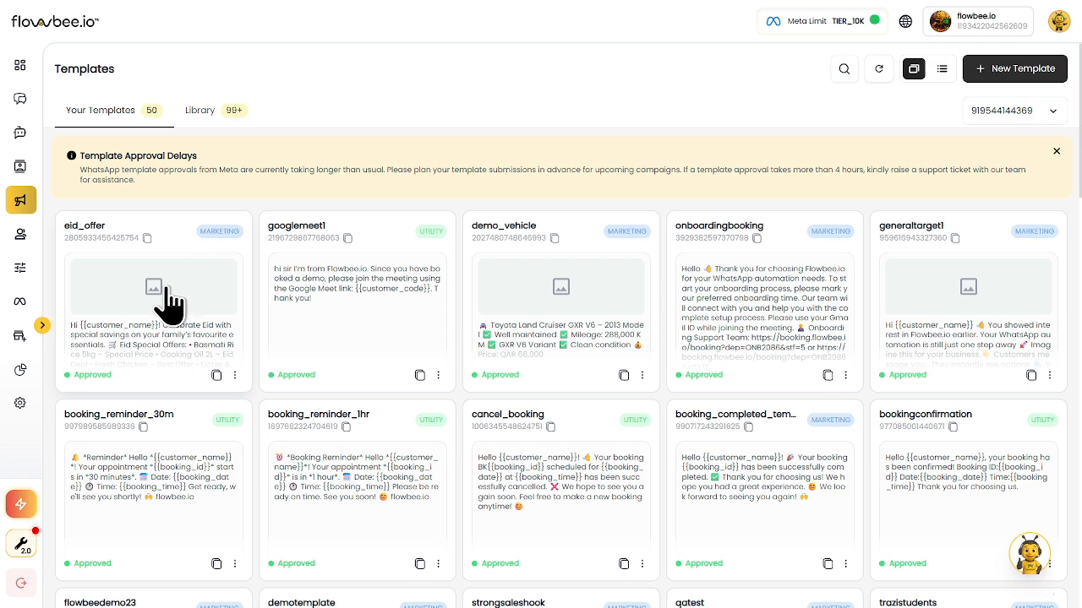
# Scroll to the eid_offer card and open its three-dot action menu
pyautogui.scroll(-1, 131, 308)
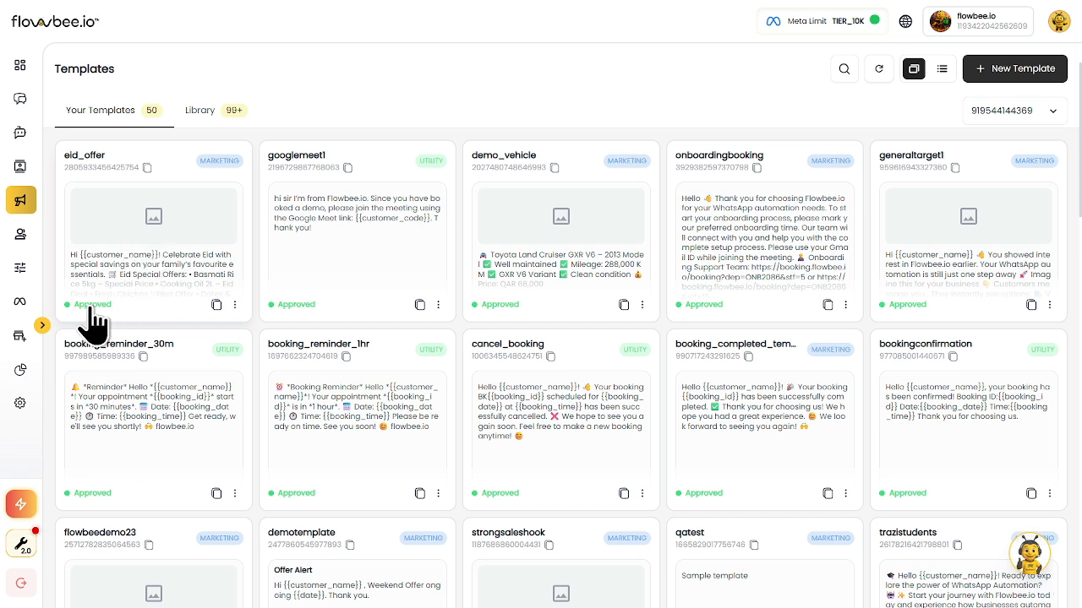
pyautogui.click(236, 305)
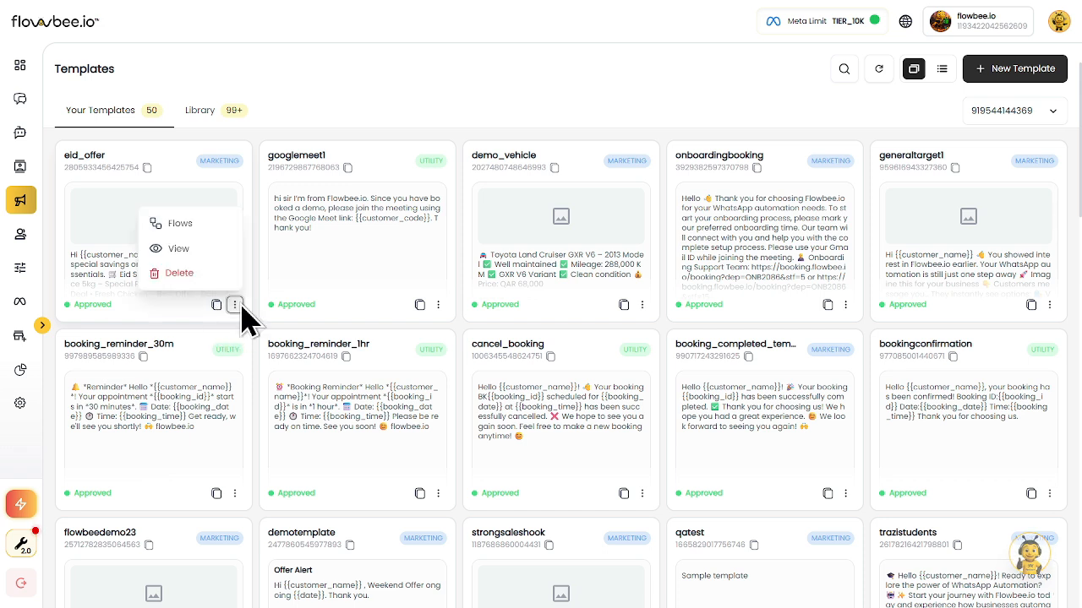
# Check eid_offer's button flows (flowbee, opt out) unchanged, then open eid_offer with View
pyautogui.click(194, 228)
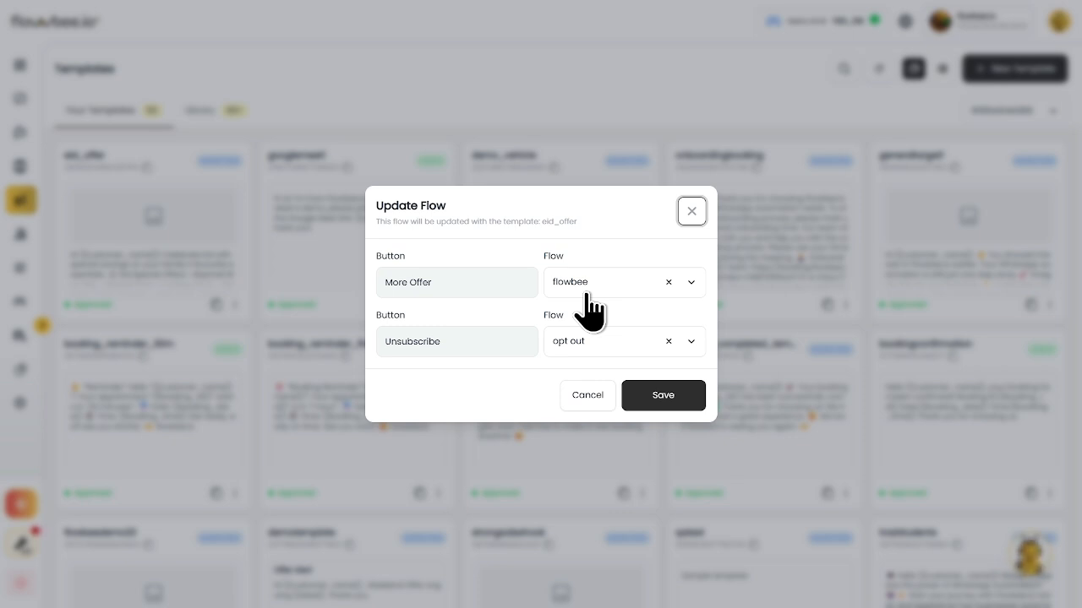
pyautogui.click(693, 212)
pyautogui.click(234, 306)
pyautogui.click(179, 251)
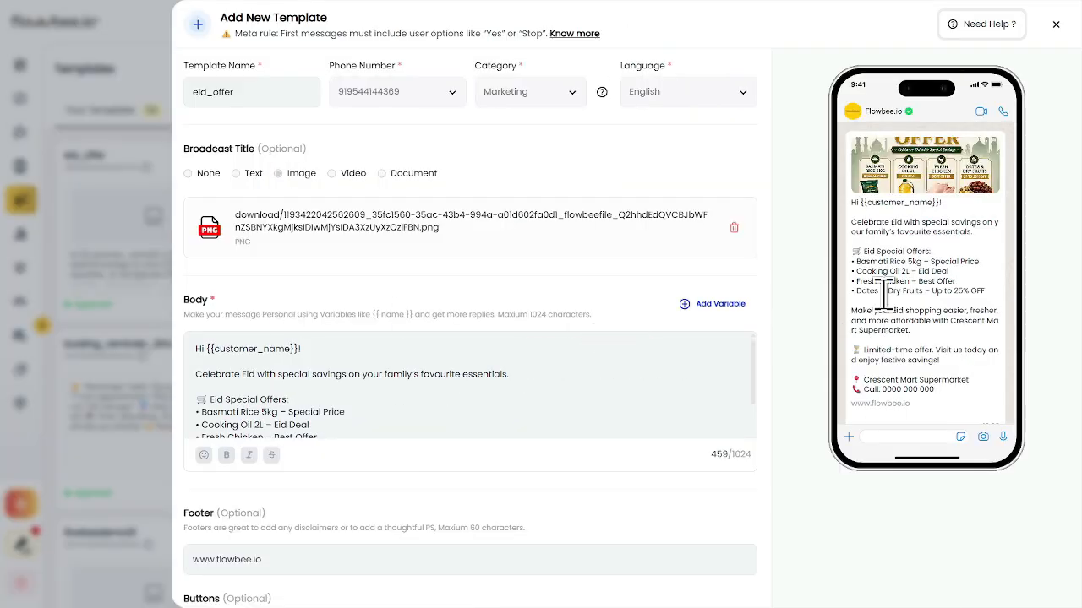
pyautogui.scroll(-5, 397, 265)
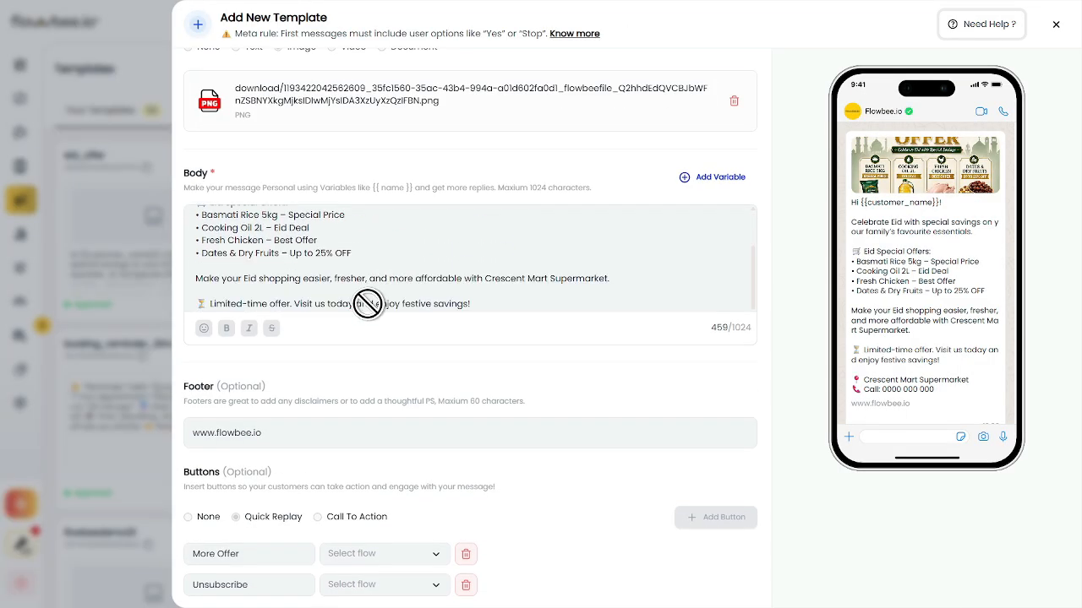
pyautogui.scroll(5, 345, 234)
pyautogui.scroll(-3, 918, 241)
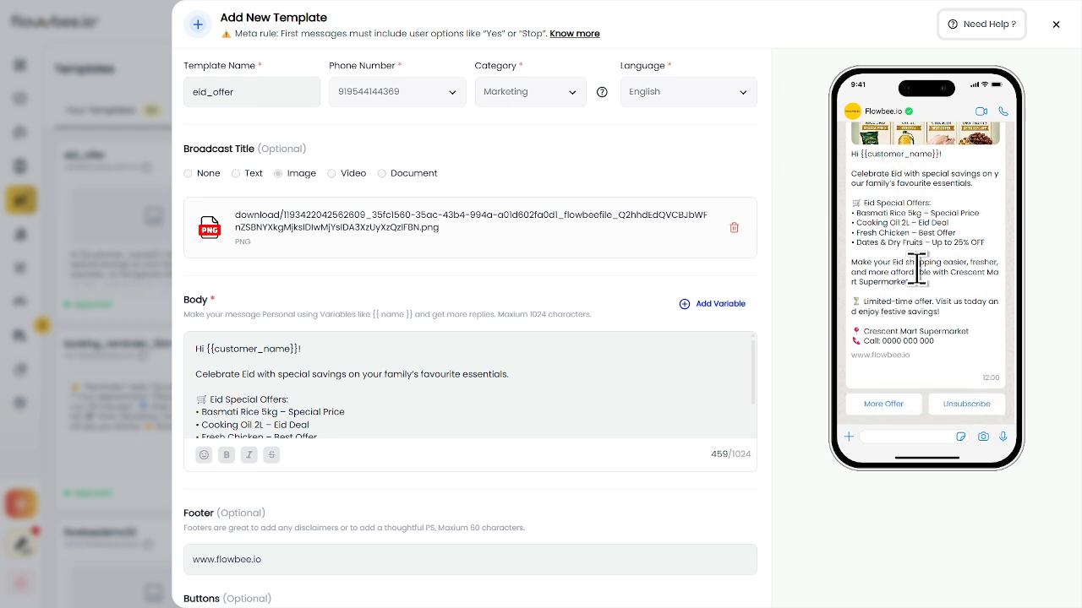
pyautogui.scroll(3, 917, 295)
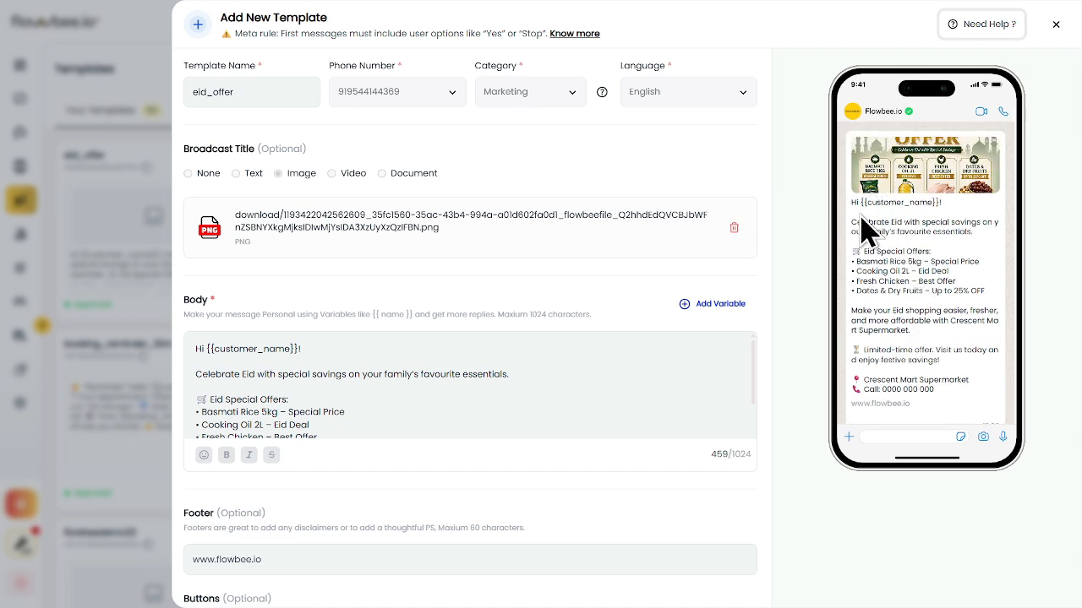
pyautogui.scroll(-1, 938, 241)
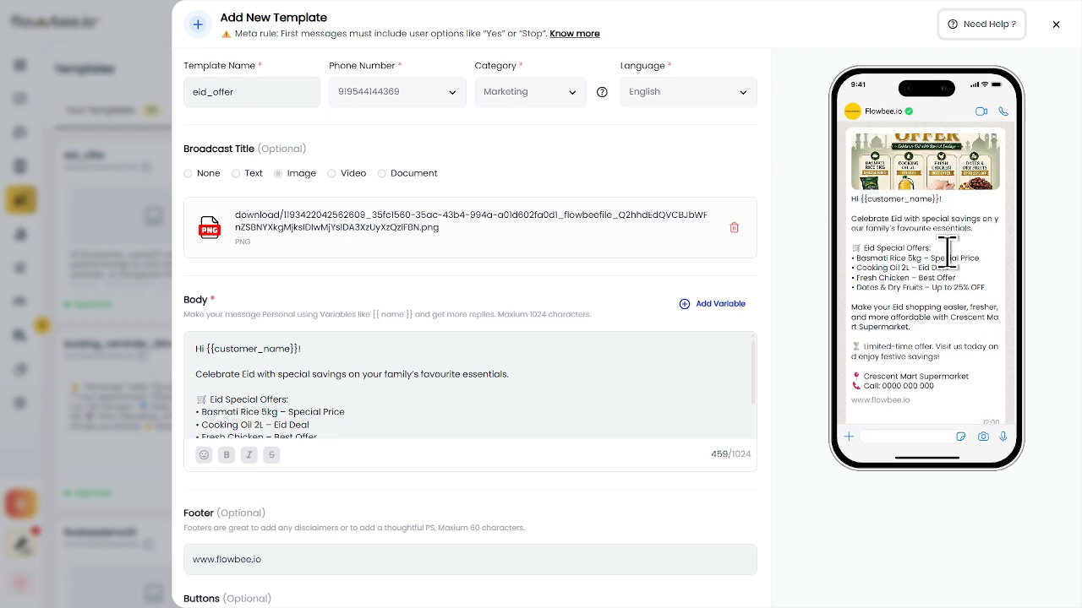
pyautogui.scroll(1, 912, 272)
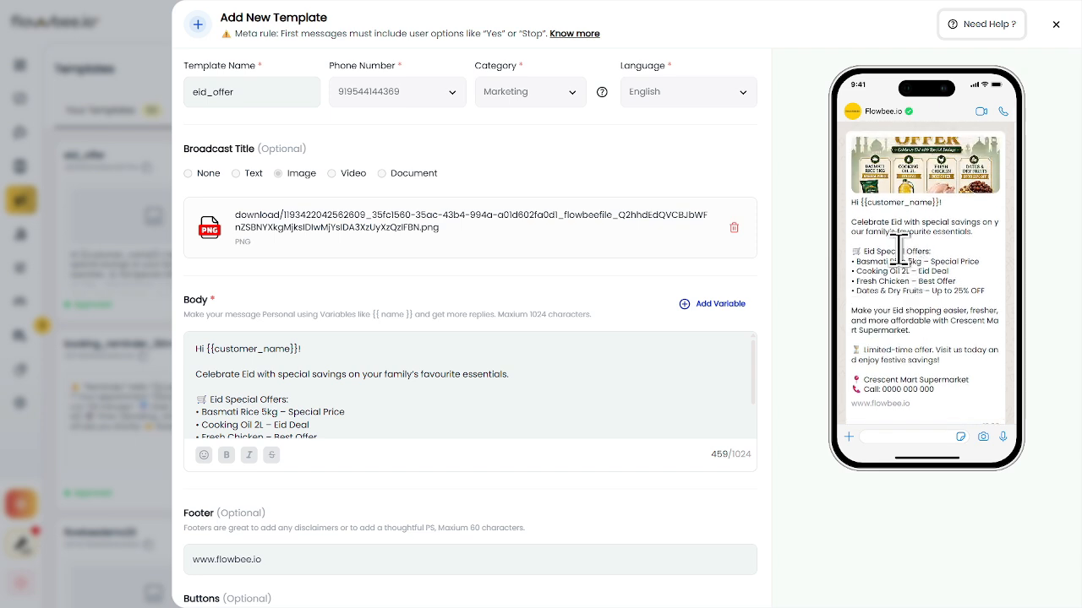
pyautogui.scroll(-1, 921, 241)
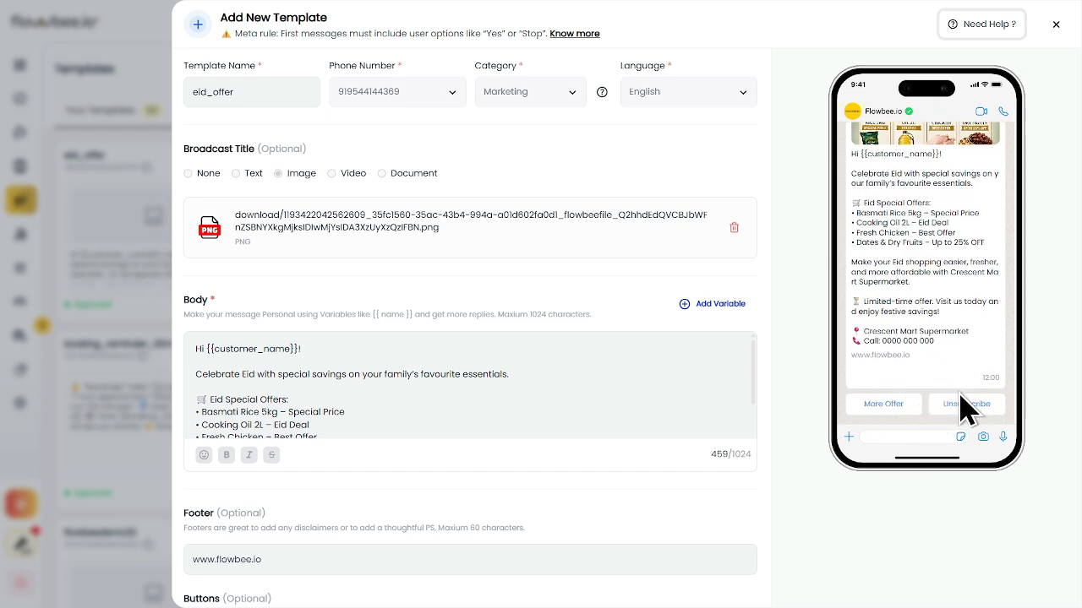
pyautogui.scroll(1, 917, 393)
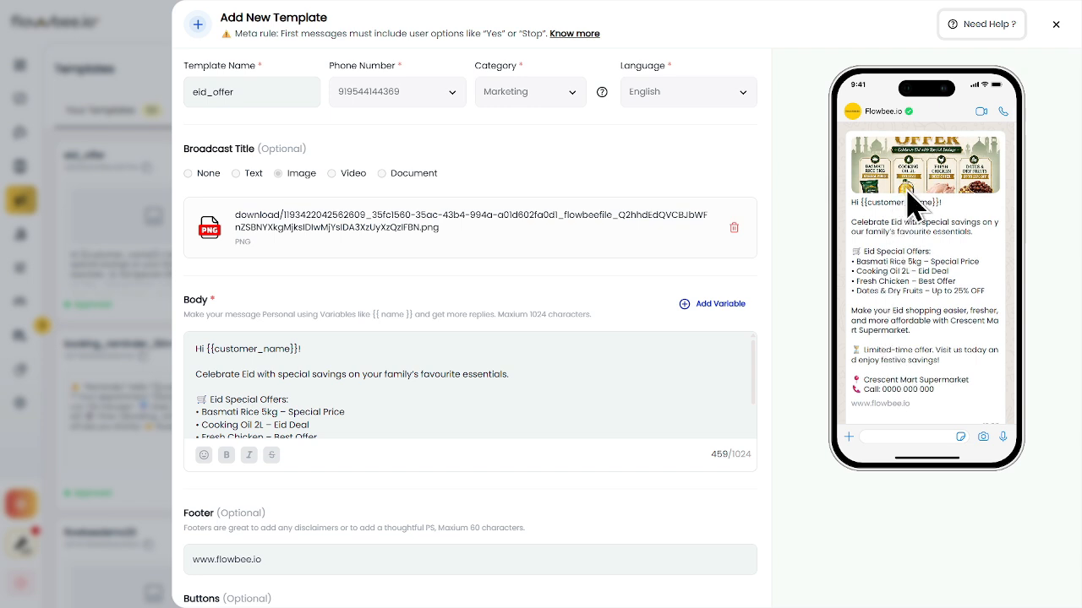
pyautogui.scroll(-1, 897, 249)
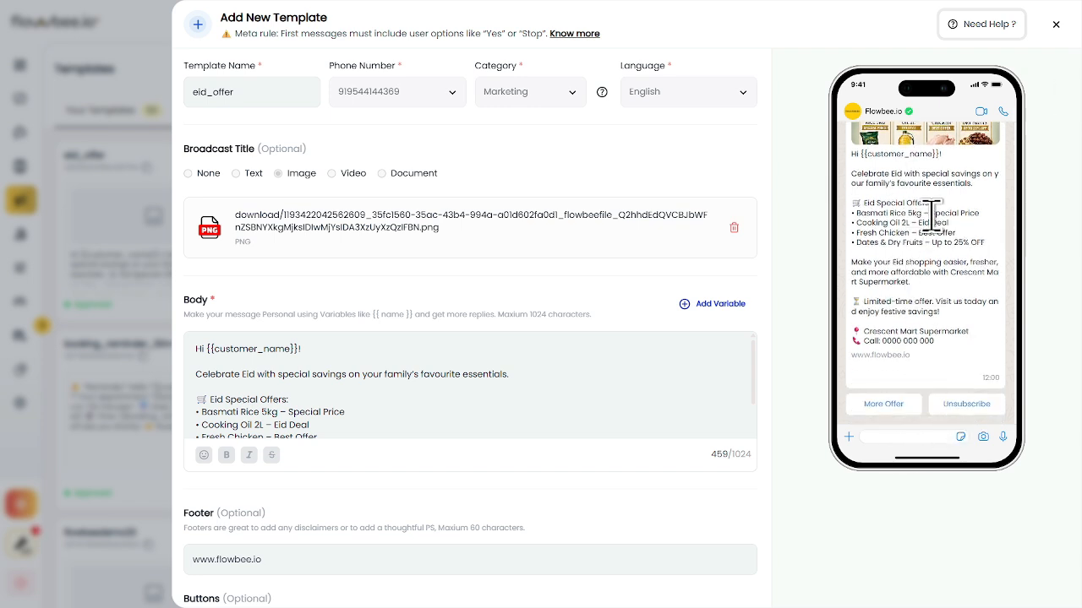
pyautogui.scroll(1, 925, 254)
pyautogui.scroll(-1, 905, 251)
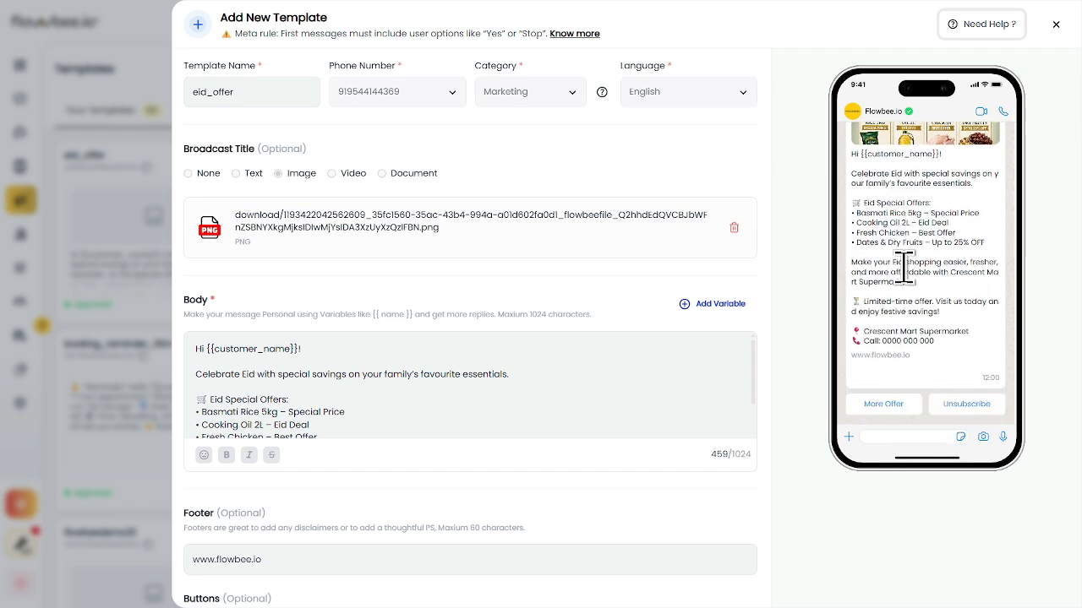
pyautogui.click(1056, 25)
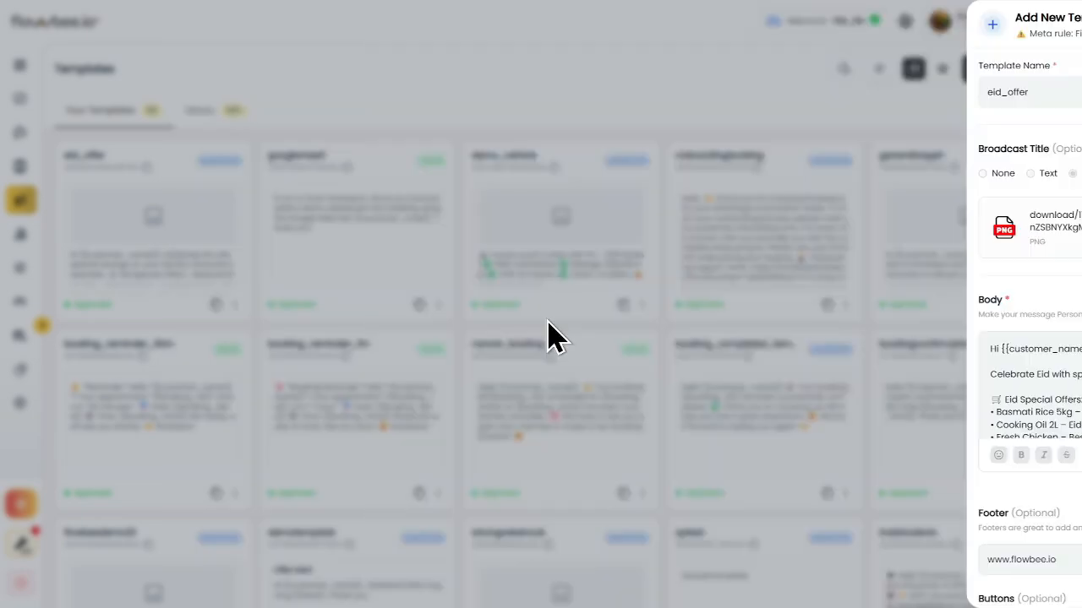
pyautogui.click(235, 305)
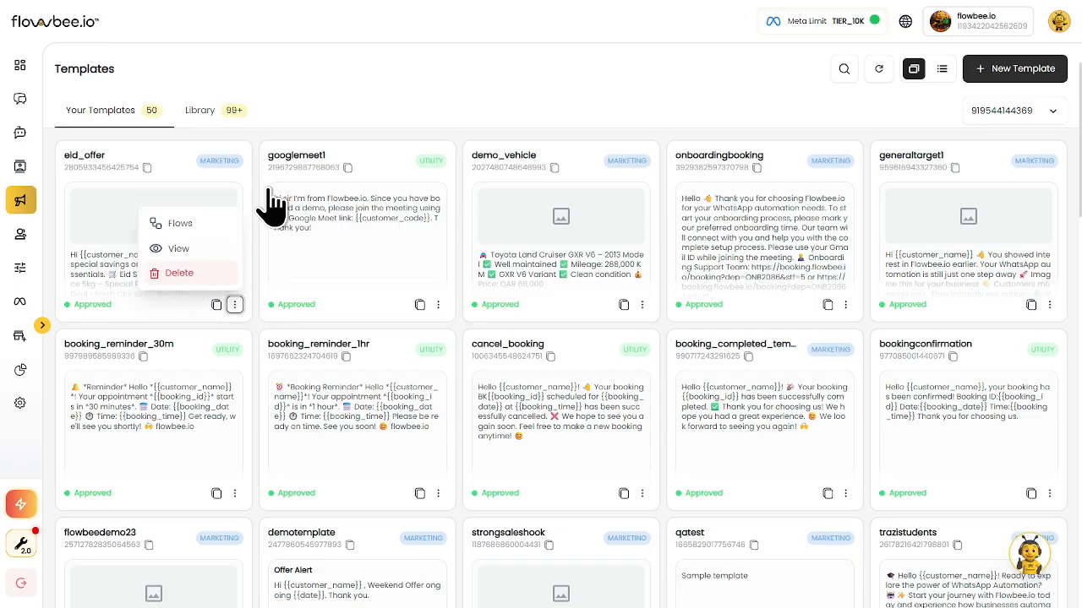
pyautogui.click(382, 77)
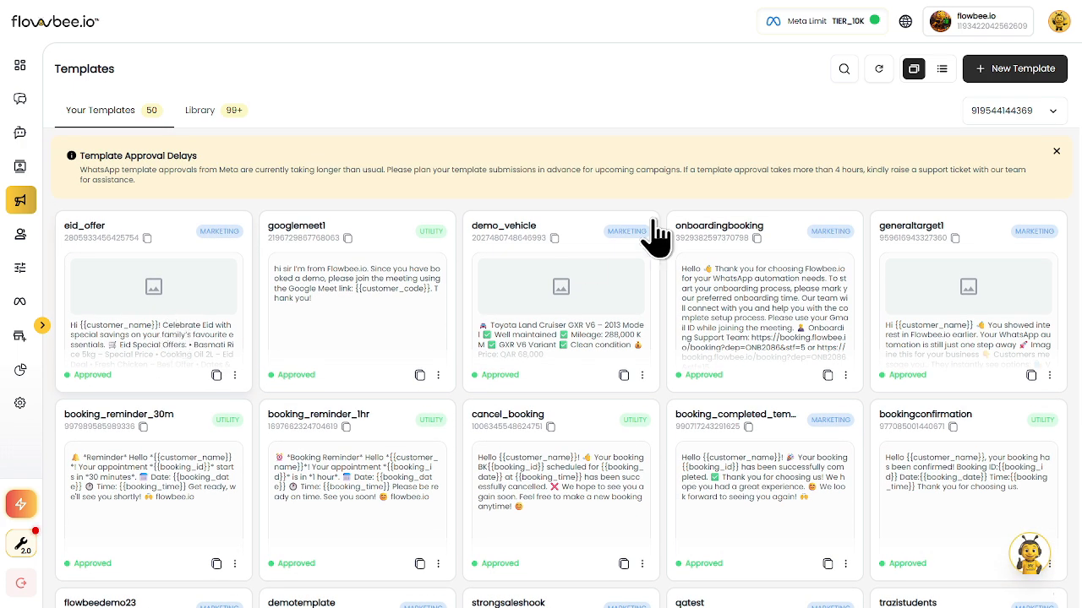
pyautogui.click(845, 71)
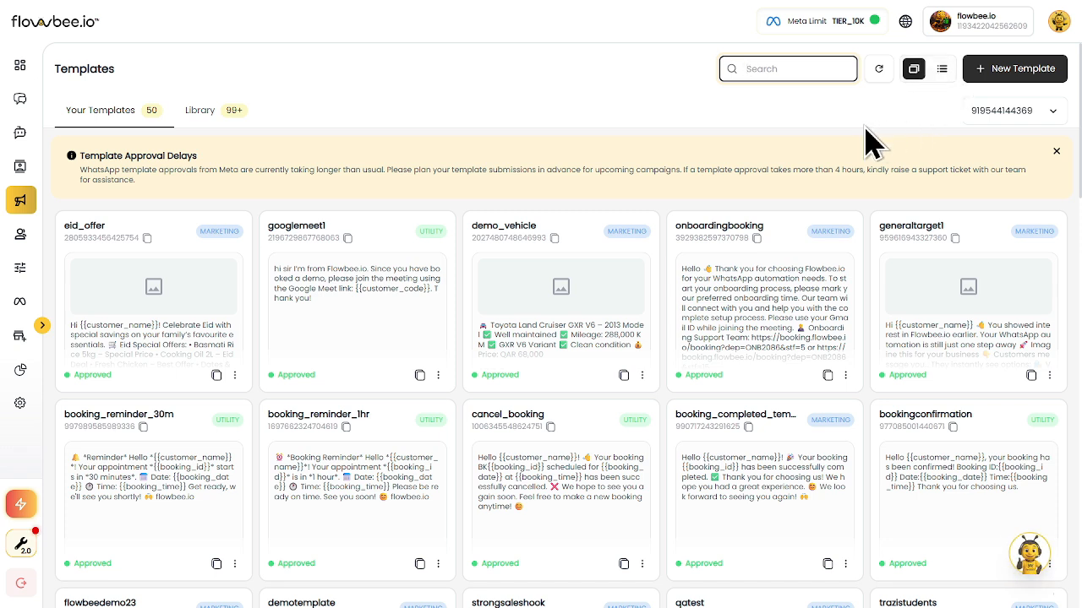
# Create a new template and enter eid_1 as its Template Name
pyautogui.click(989, 78)
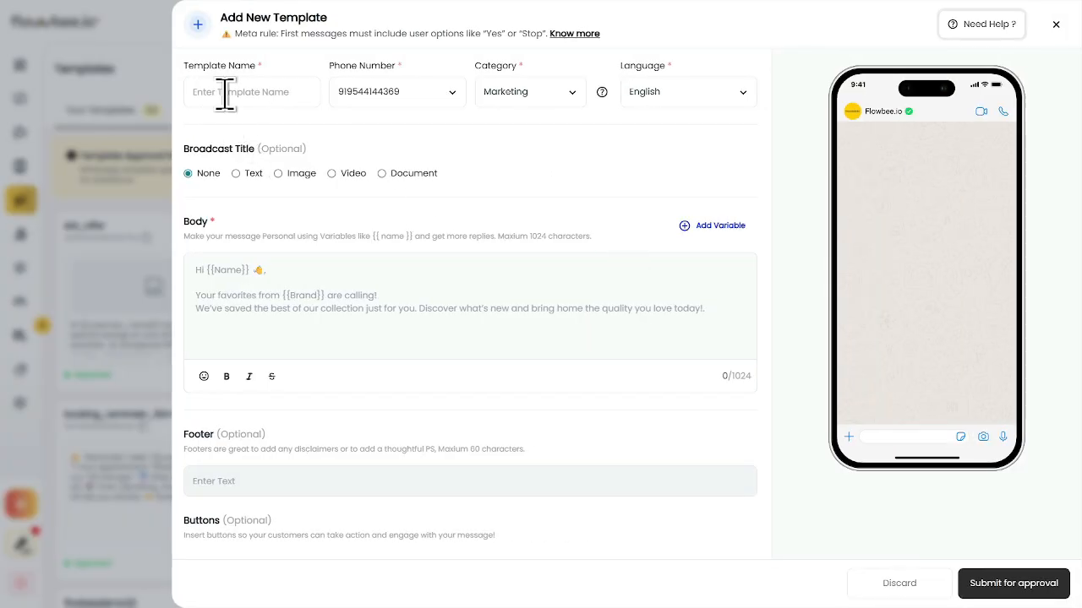
pyautogui.click(225, 94)
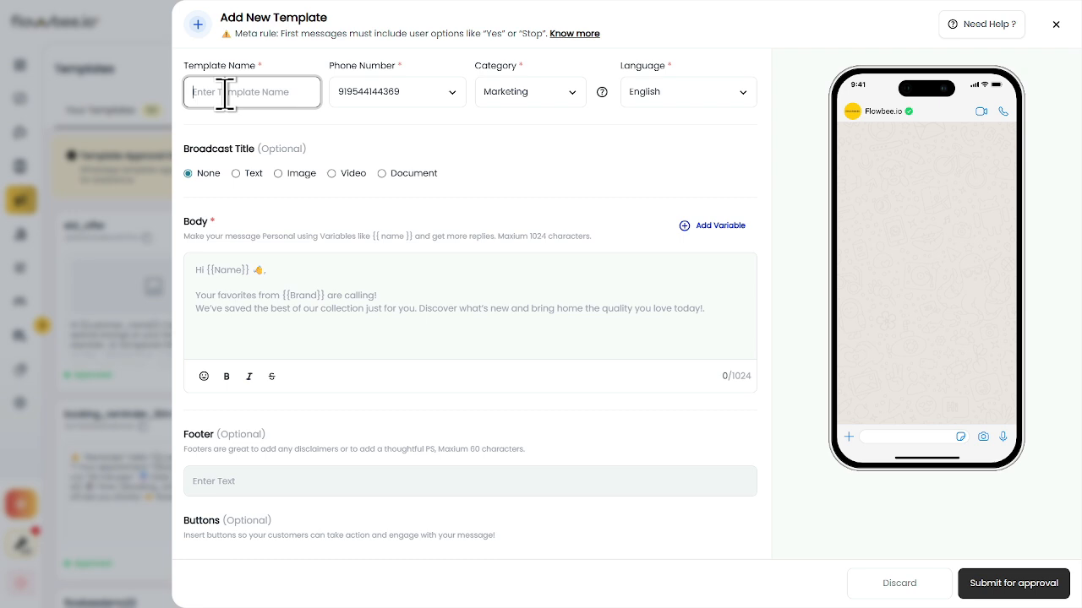
pyautogui.write('eid')
pyautogui.press('Tab')
pyautogui.press('Tab')
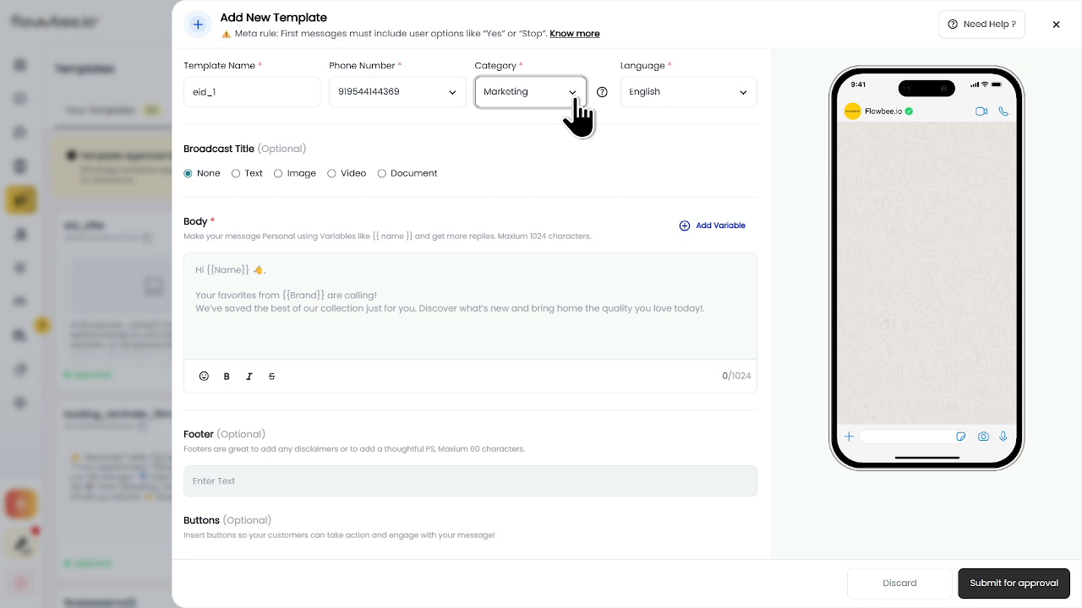
pyautogui.click(521, 145)
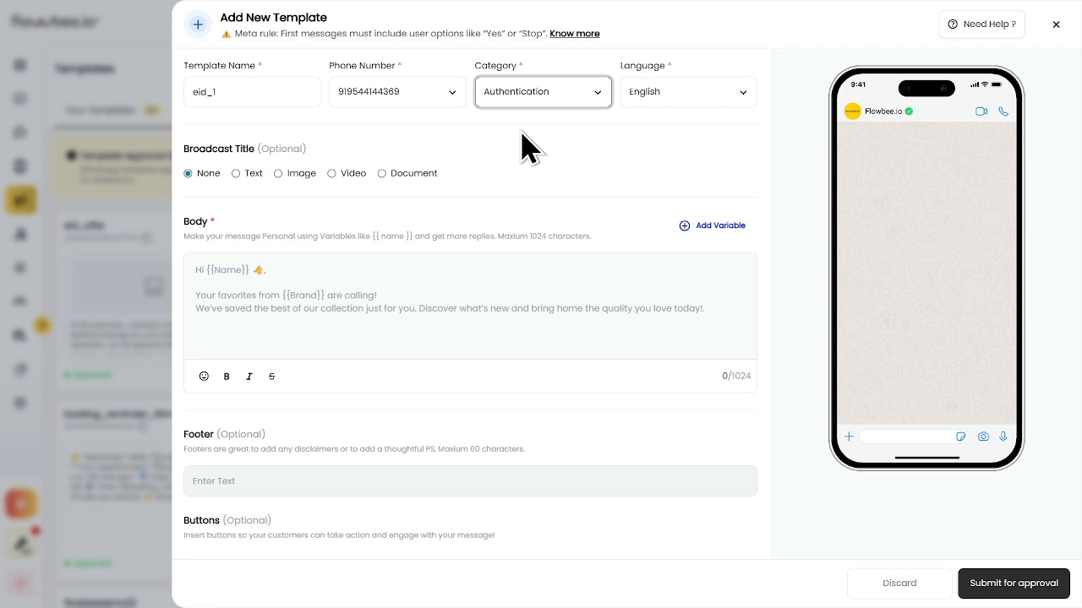
pyautogui.click(503, 174)
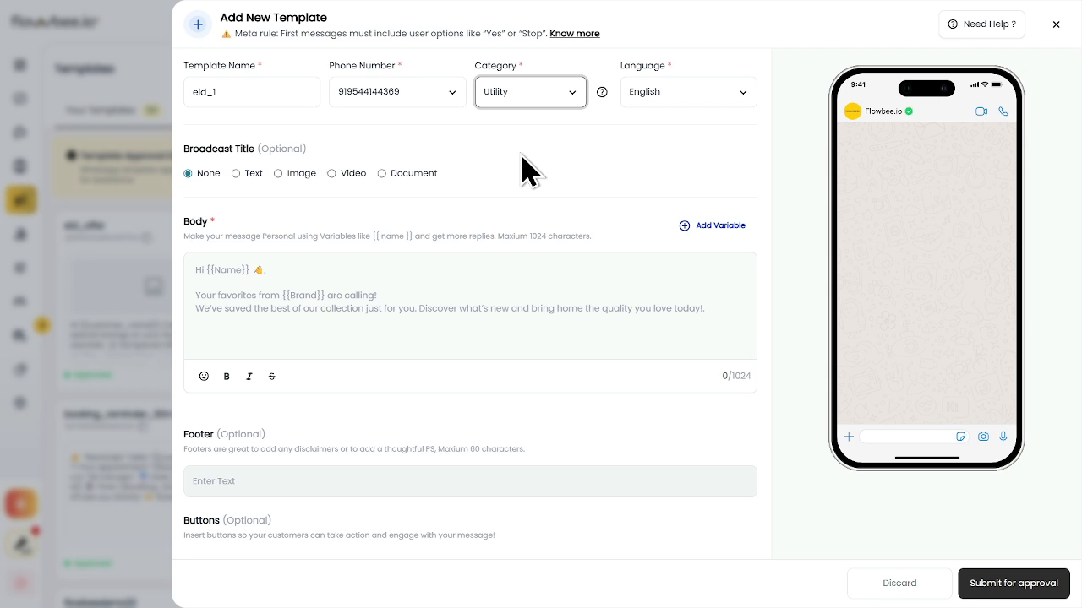
pyautogui.click(666, 99)
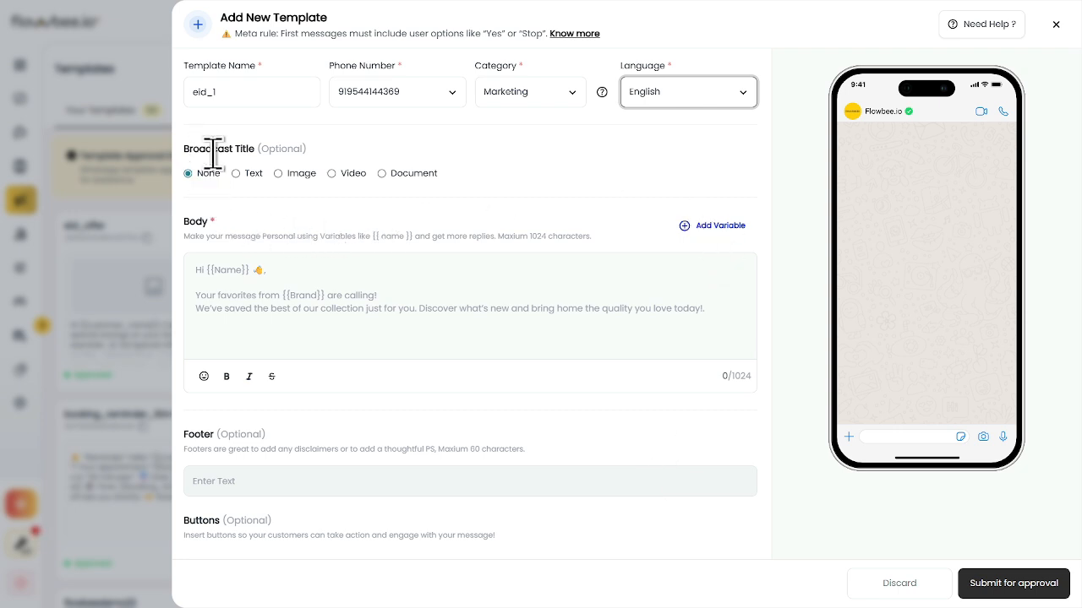
# Set the Broadcast Title type to Text, adding an empty Header field
pyautogui.click(262, 263)
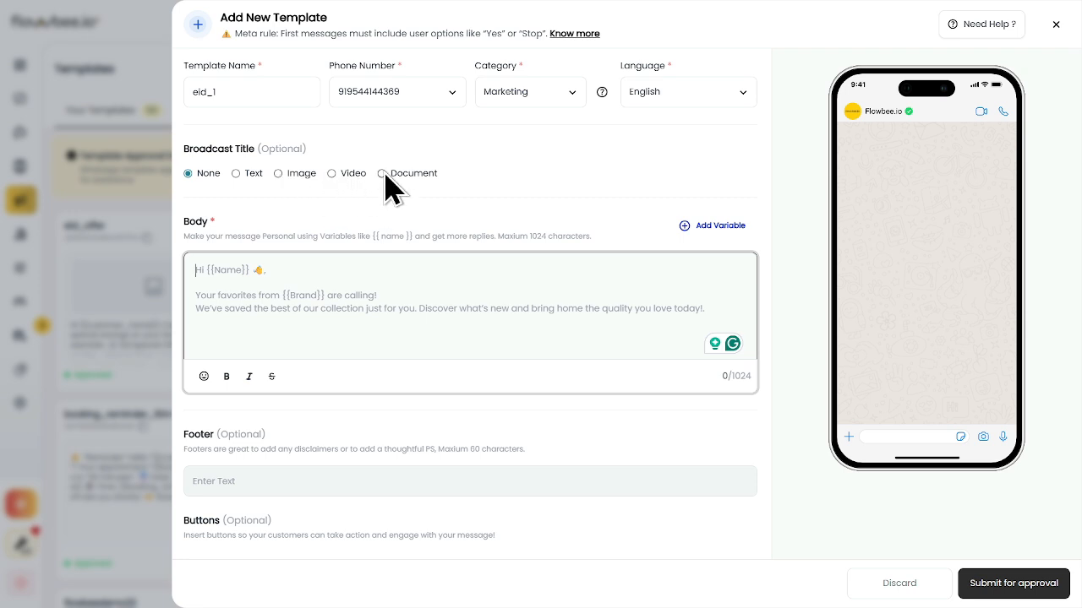
pyautogui.click(279, 298)
pyautogui.click(236, 175)
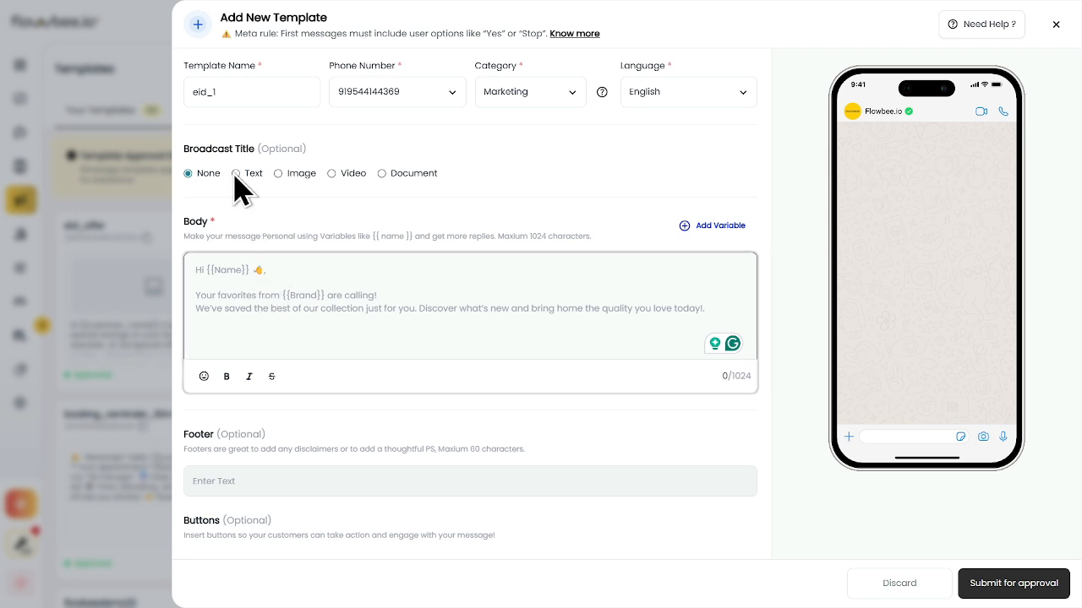
pyautogui.click(263, 251)
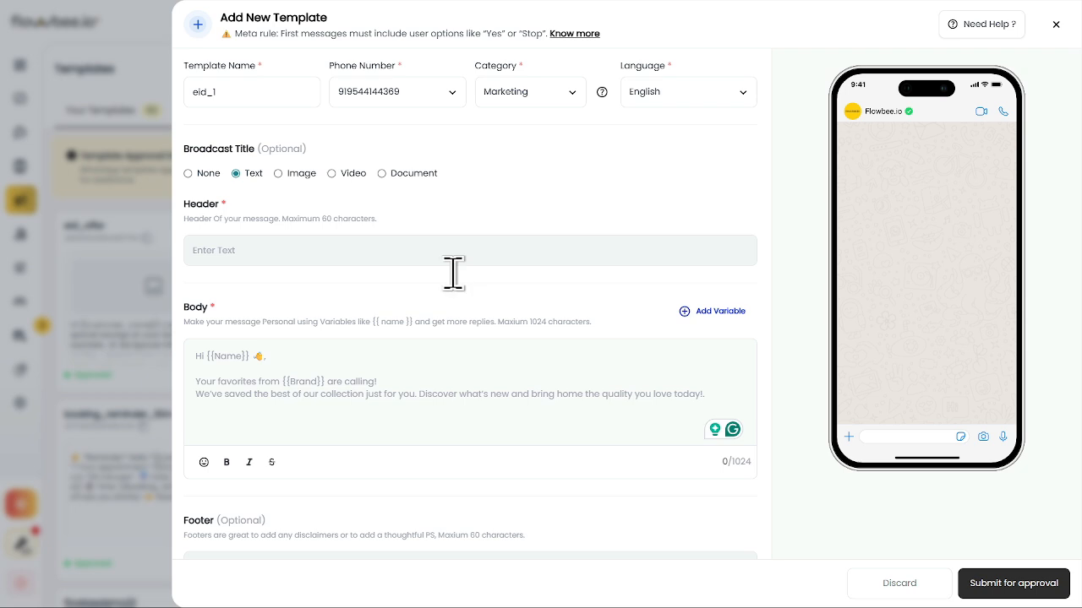
# Paste 'Eid Mubarak from Crescent Mart Supermarket!' into the Header field
pyautogui.click(267, 253)
pyautogui.write('🪔 Eid Mubarak from Crescent Mart Supermarket! ✨')
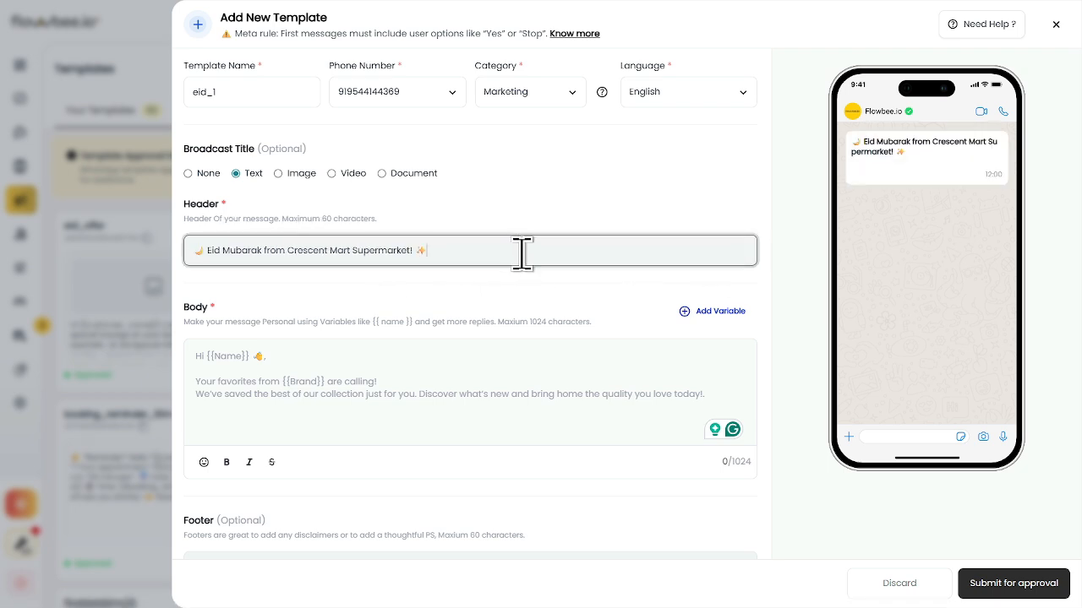
pyautogui.scroll(-1, 515, 254)
pyautogui.click(277, 286)
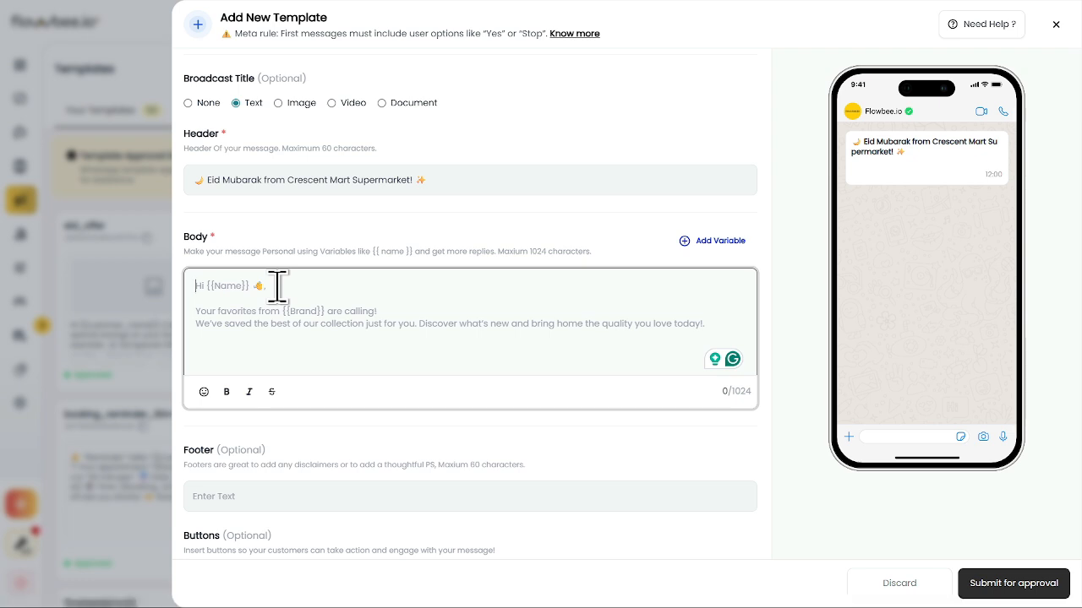
# Paste the 388-character Eid offer message into the Body field
pyautogui.press('super+Tab')
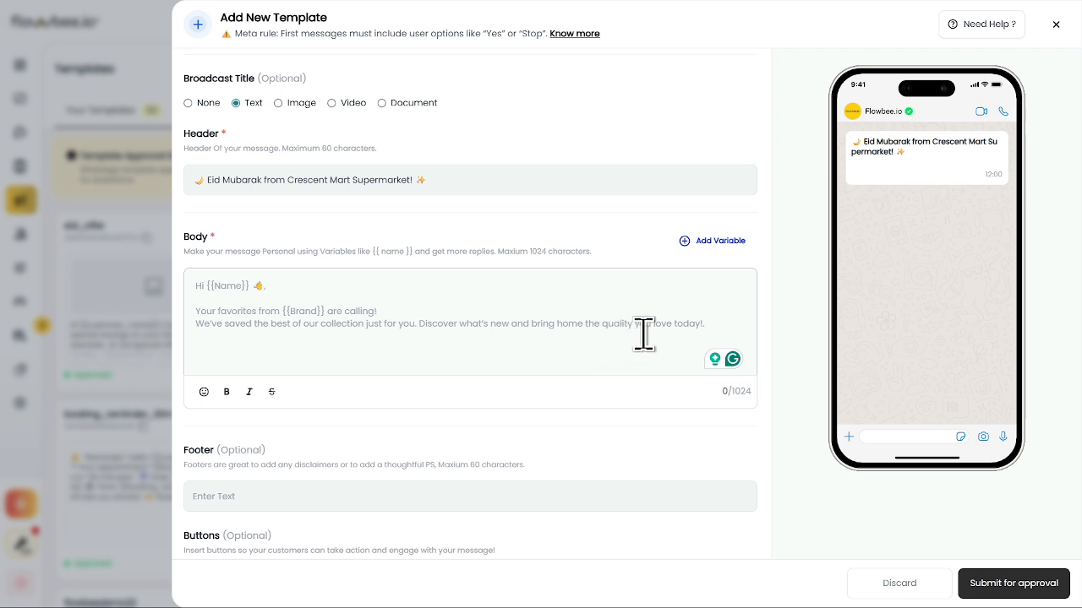
pyautogui.click(304, 329)
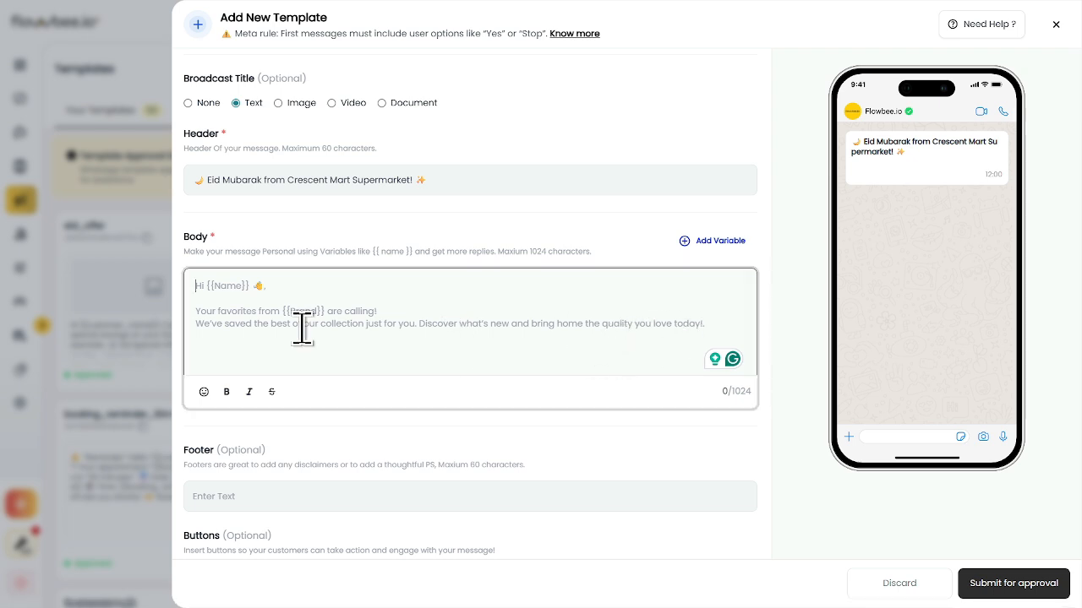
pyautogui.write("Celebrate Eid with special savings on your family's favourite essentials.  🛒 Eid Special Offers: • Basmati Rice 5kg – Special Price • Cooking Oil 2L – Eid Deal • Fresh Chicken – Best Offer • Dates & Dry Fruits – Up to 25% OFF  Make your Eid shopping easier, fresher, and more affordable with Crescent Mart Supermarket.  ⏳ Limited-time offer. Visit us today and enjoy festive savings!")
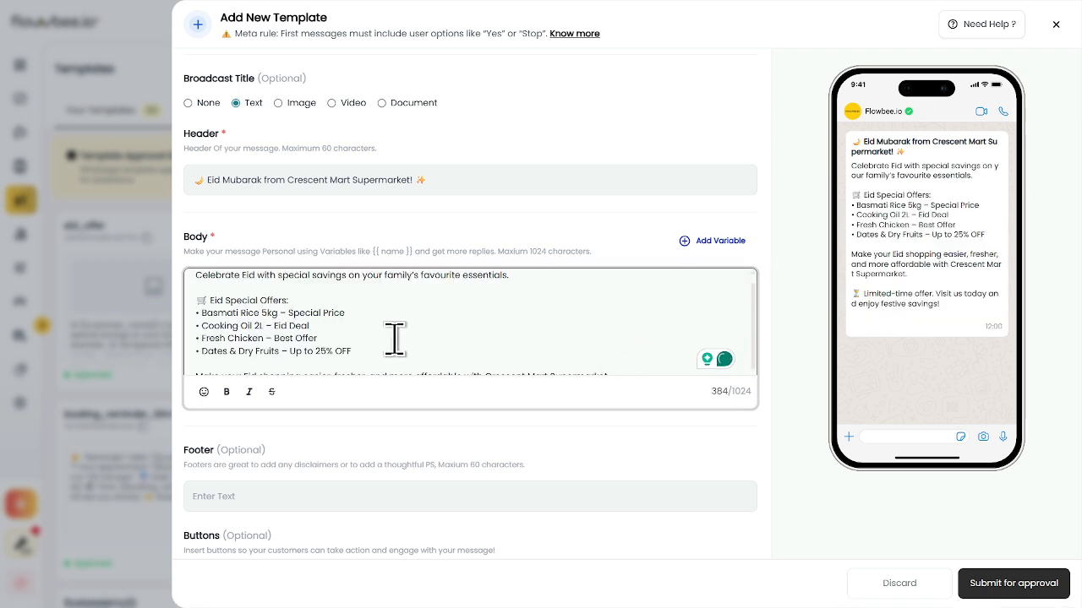
pyautogui.scroll(-2, 384, 341)
pyautogui.scroll(3, 376, 340)
pyautogui.scroll(2, 377, 340)
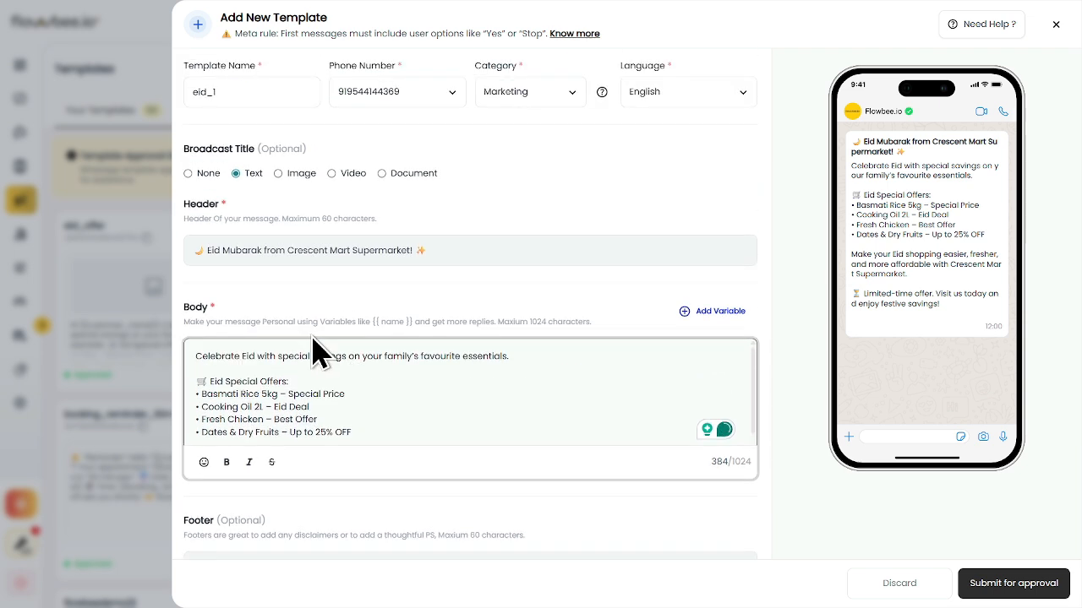
# Bold the 'Eid Special Offers:' line, then undo the last edit, which empties the header
pyautogui.tripleClick(282, 382)
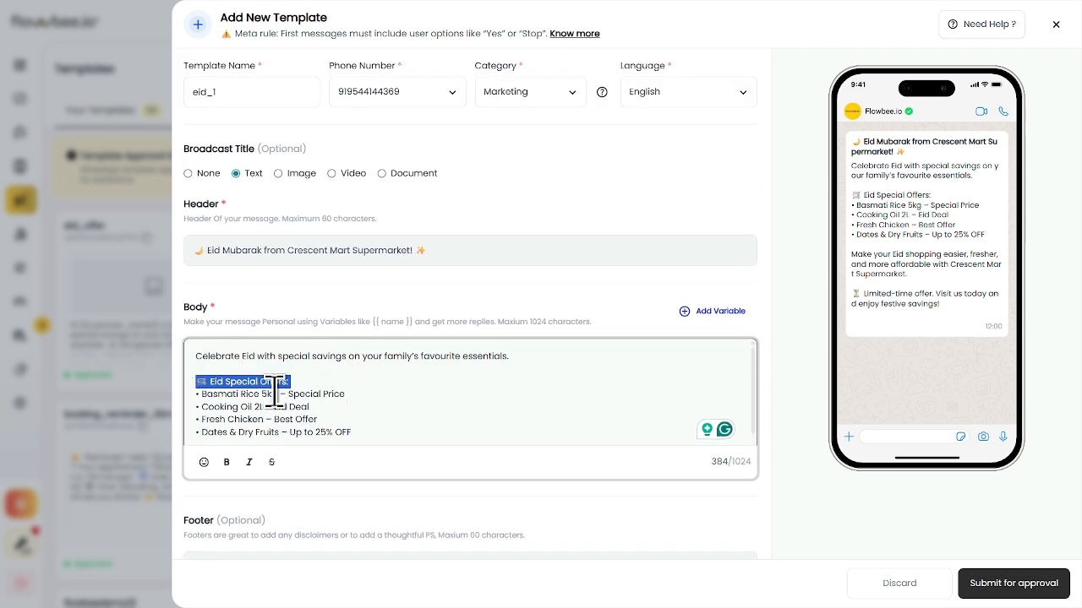
pyautogui.click(226, 463)
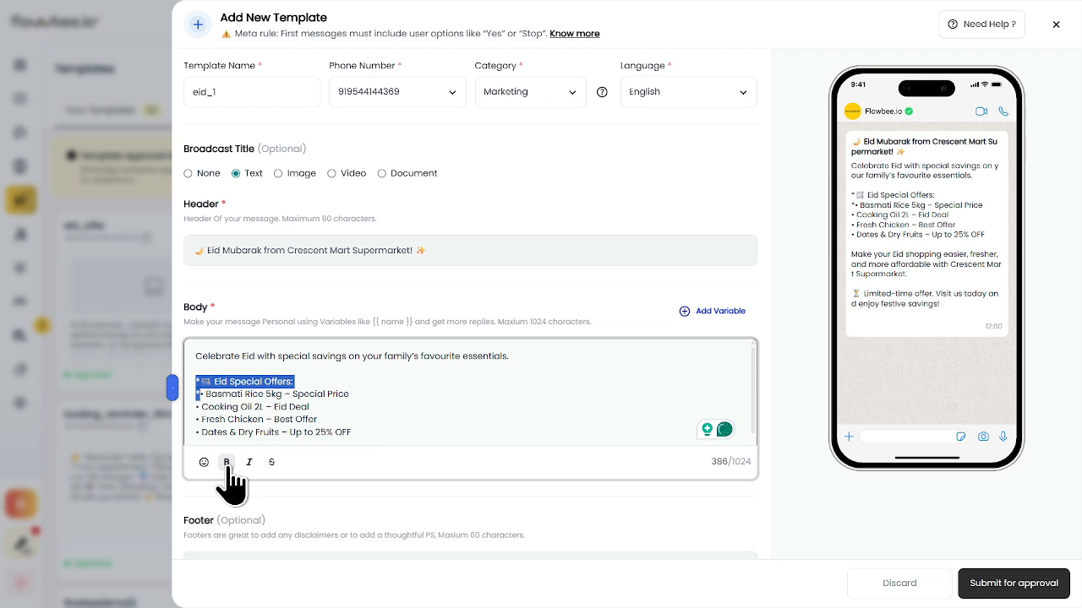
pyautogui.click(227, 462)
pyautogui.click(327, 383)
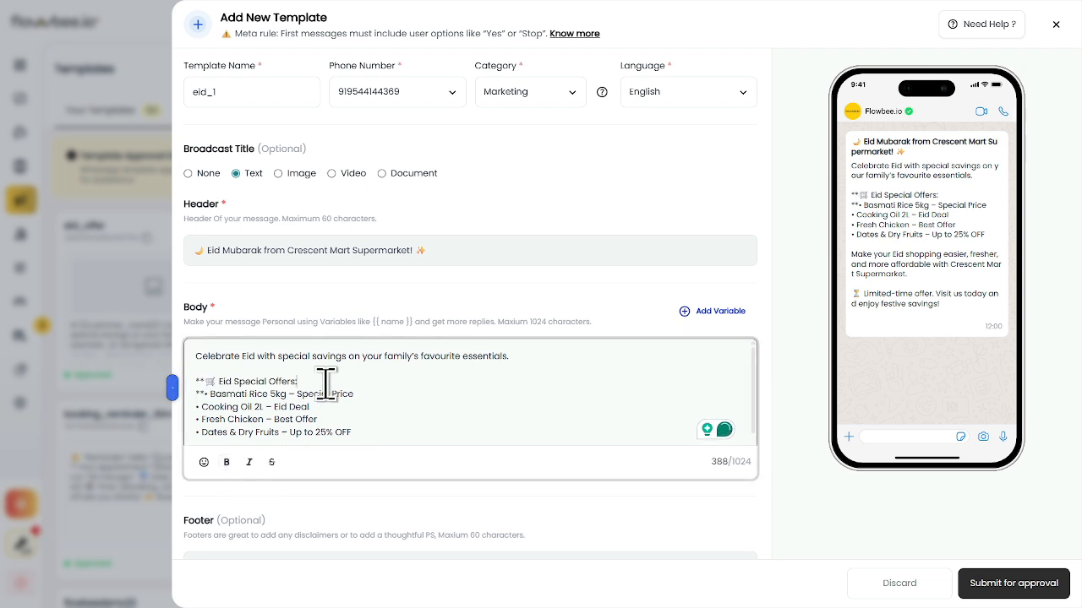
pyautogui.click(208, 394)
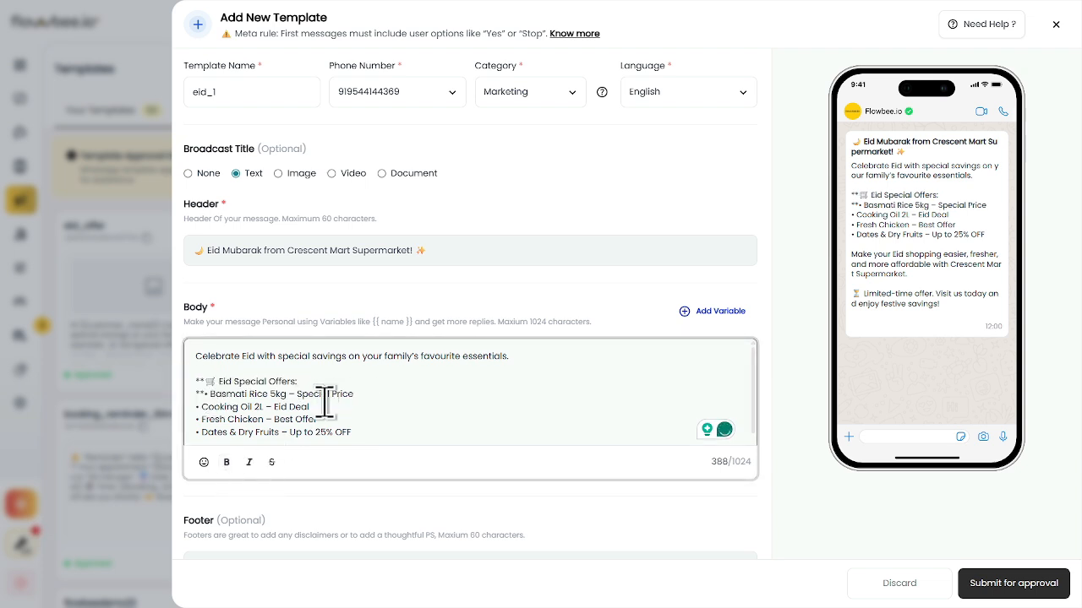
pyautogui.press('Down')
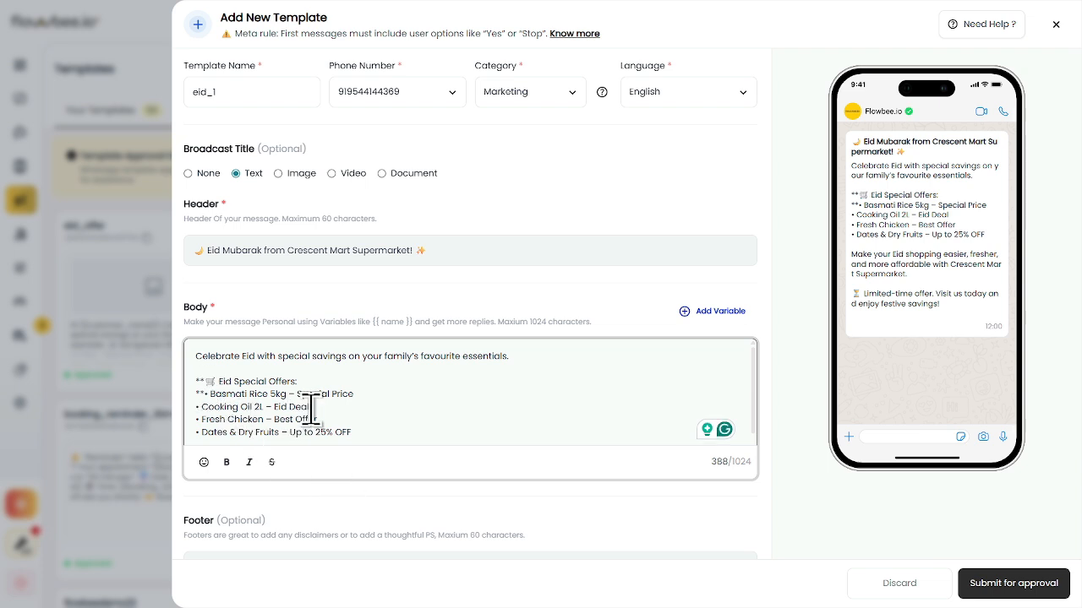
pyautogui.hotkey('ctrl', 'z')
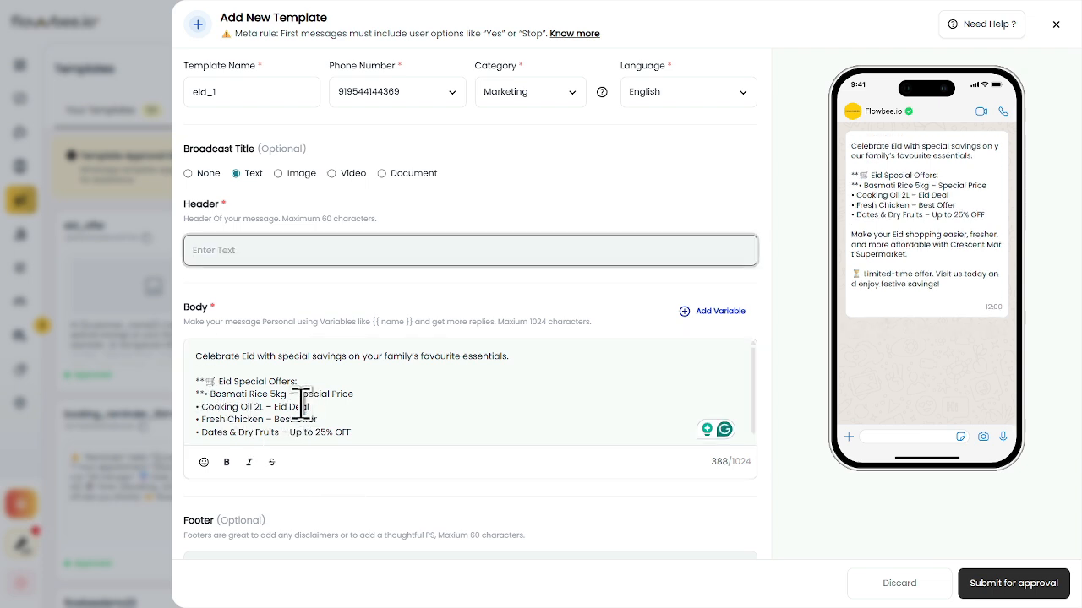
# Refill the header with 'Eid Mubarak from Crescent Mart Supermarket!' after a wrong paste
pyautogui.hotkey('ctrl', 'z')
pyautogui.click(234, 250)
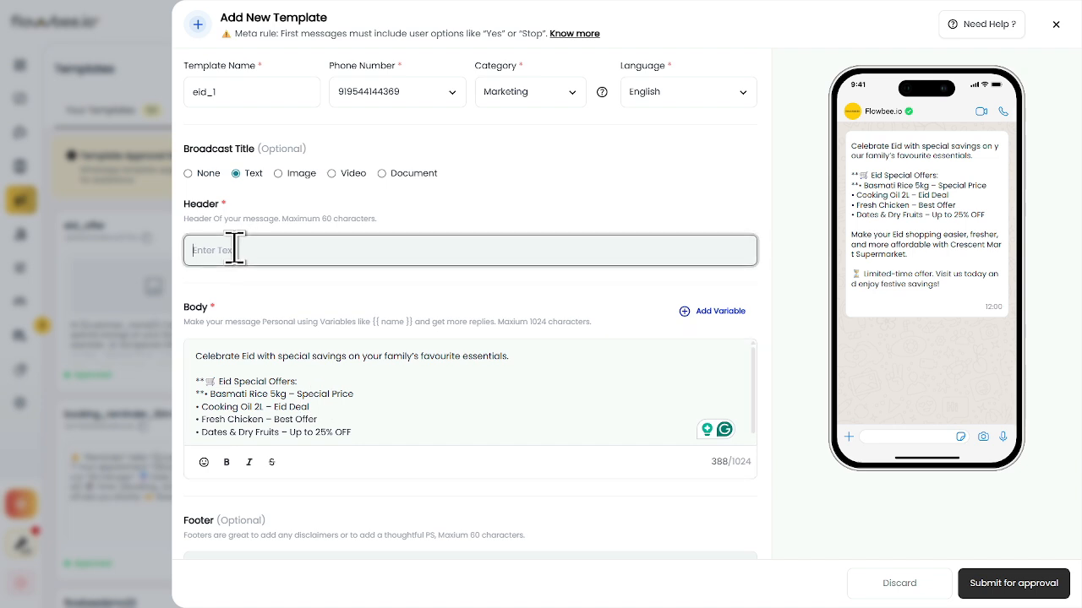
pyautogui.write('Request for Google meet')
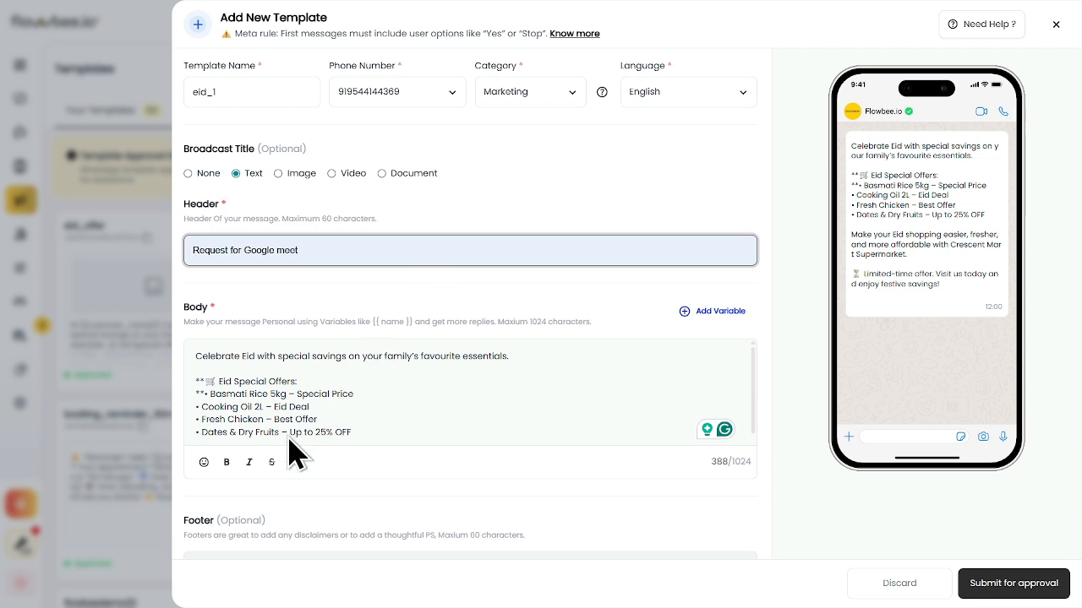
pyautogui.write('🌙 Eid Mubarak from Crescent Mart Supermarket! ✨')
pyautogui.scroll(-1, 448, 394)
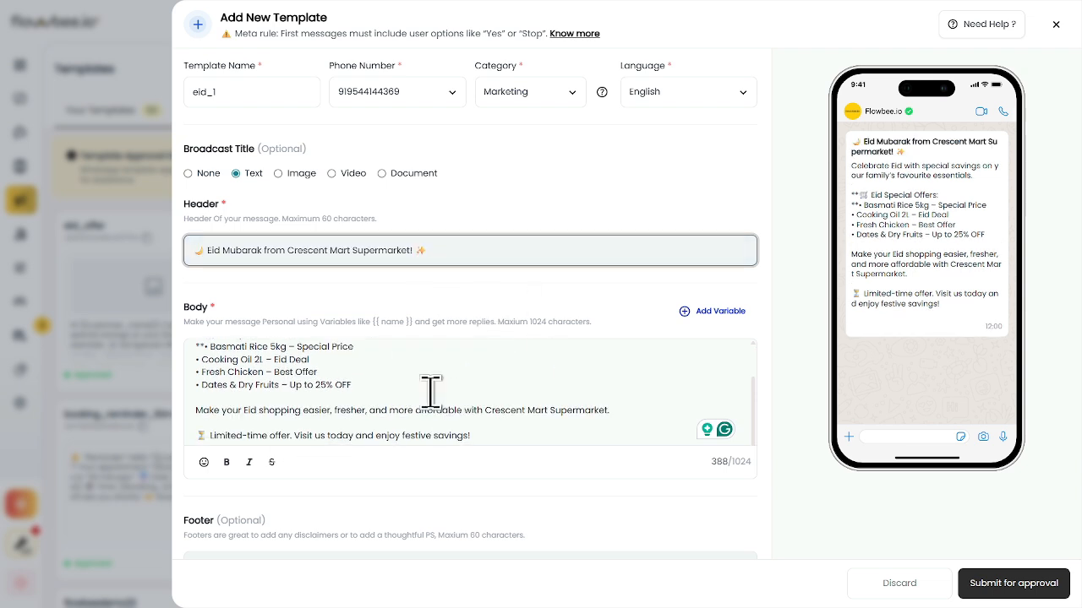
pyautogui.click(463, 390)
pyautogui.scroll(2, 463, 390)
pyautogui.scroll(-3, 463, 389)
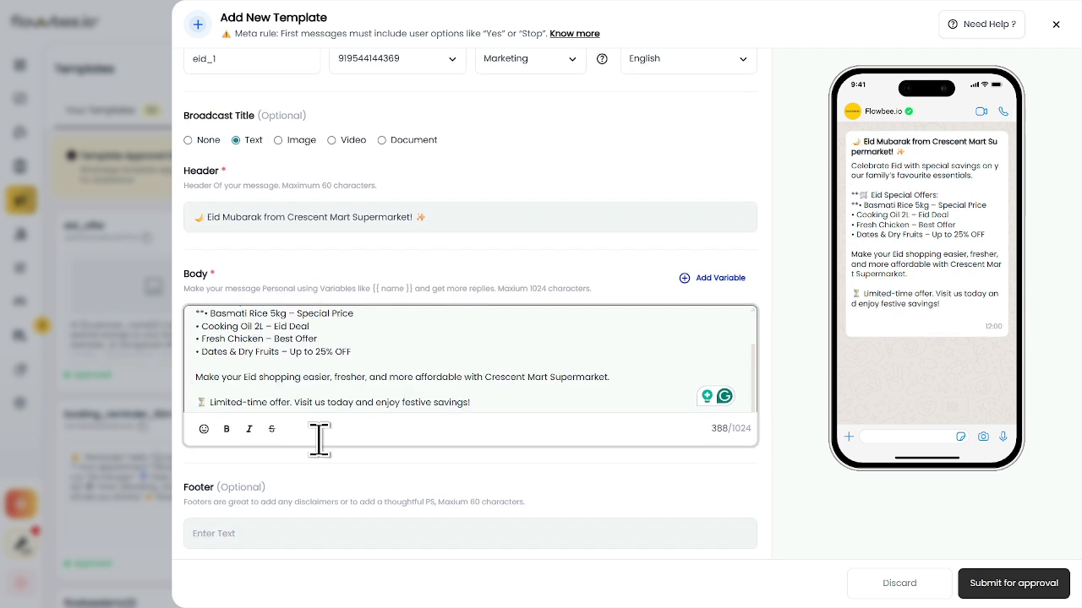
pyautogui.scroll(-1, 319, 439)
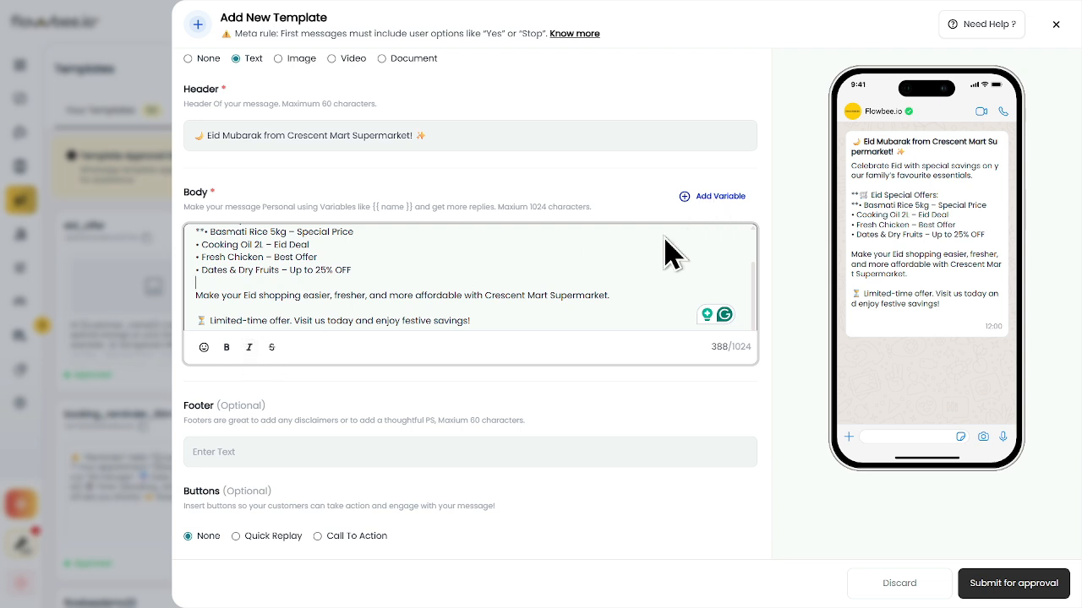
pyautogui.scroll(5, 586, 275)
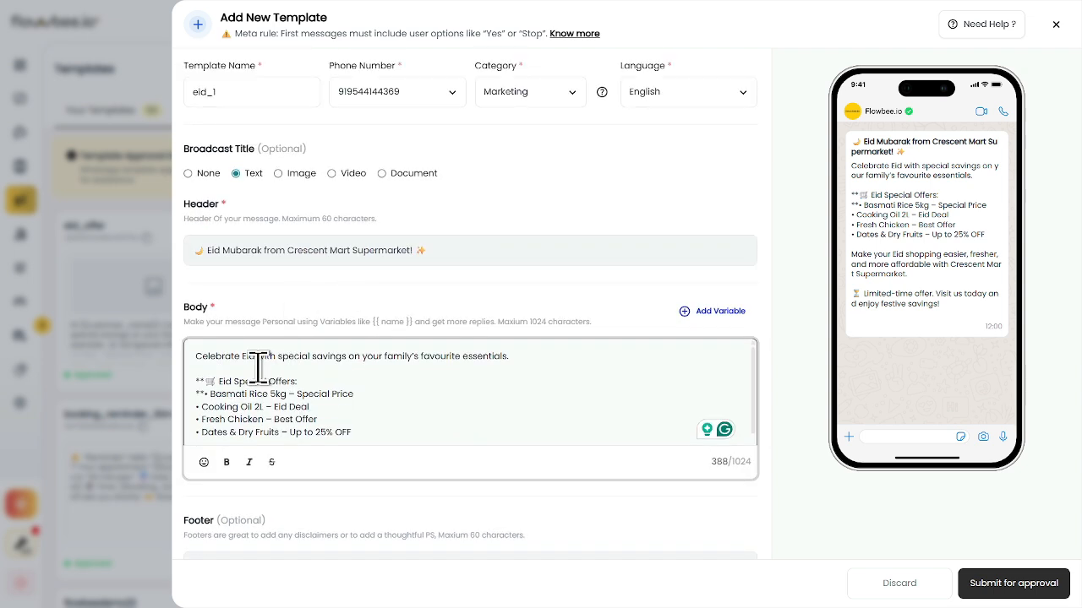
# Insert two blank lines above the body and type 'Hi ' followed by the customer_name variable
pyautogui.click(196, 357)
pyautogui.press('Return')
pyautogui.press('Return')
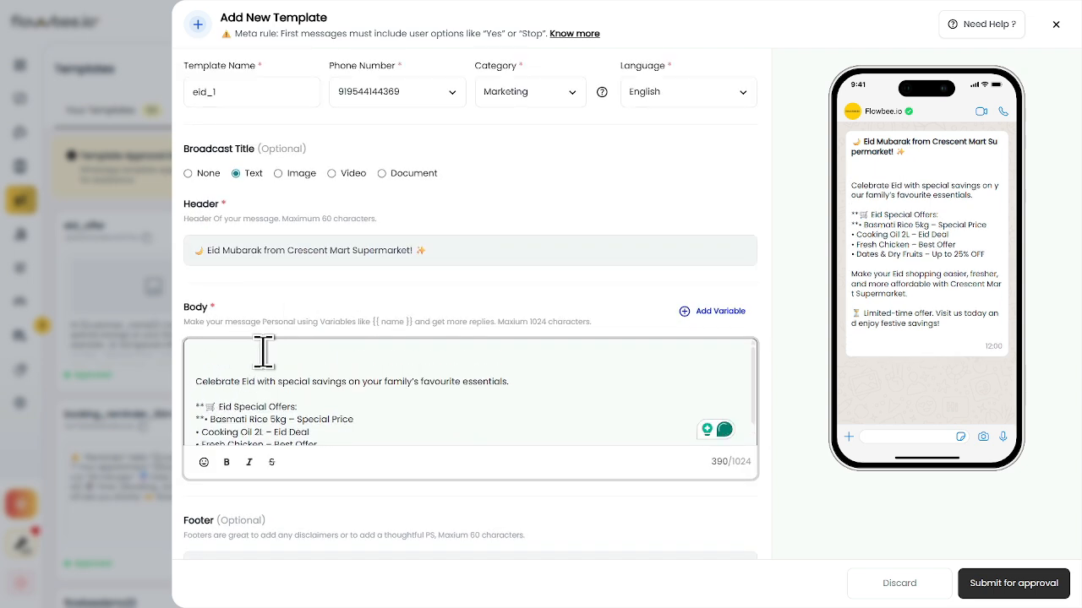
pyautogui.click(264, 351)
pyautogui.write('Hi')
pyautogui.click(714, 311)
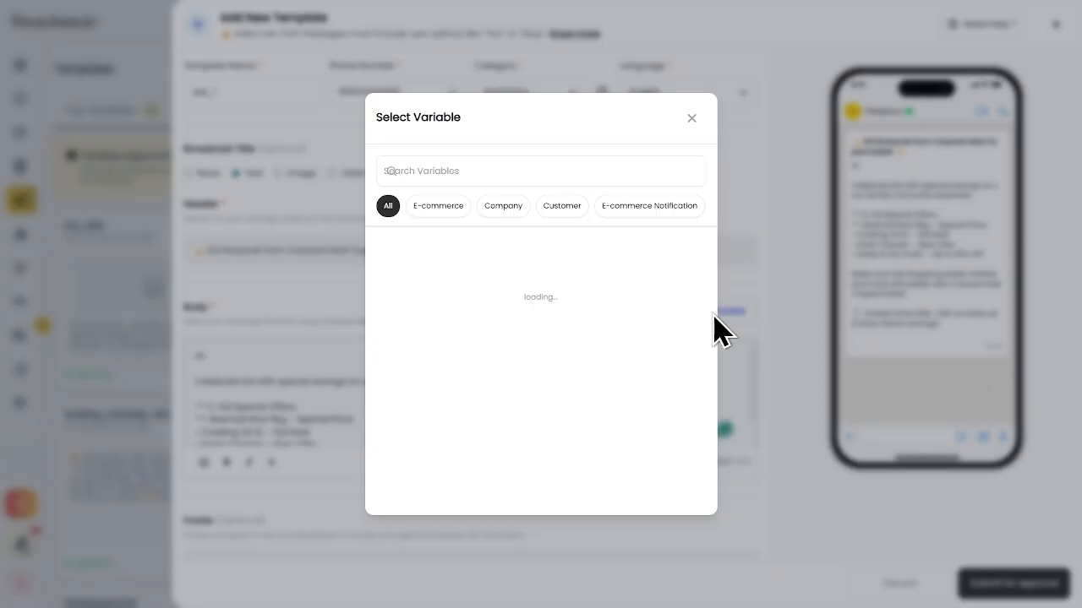
pyautogui.click(471, 170)
pyautogui.write('name')
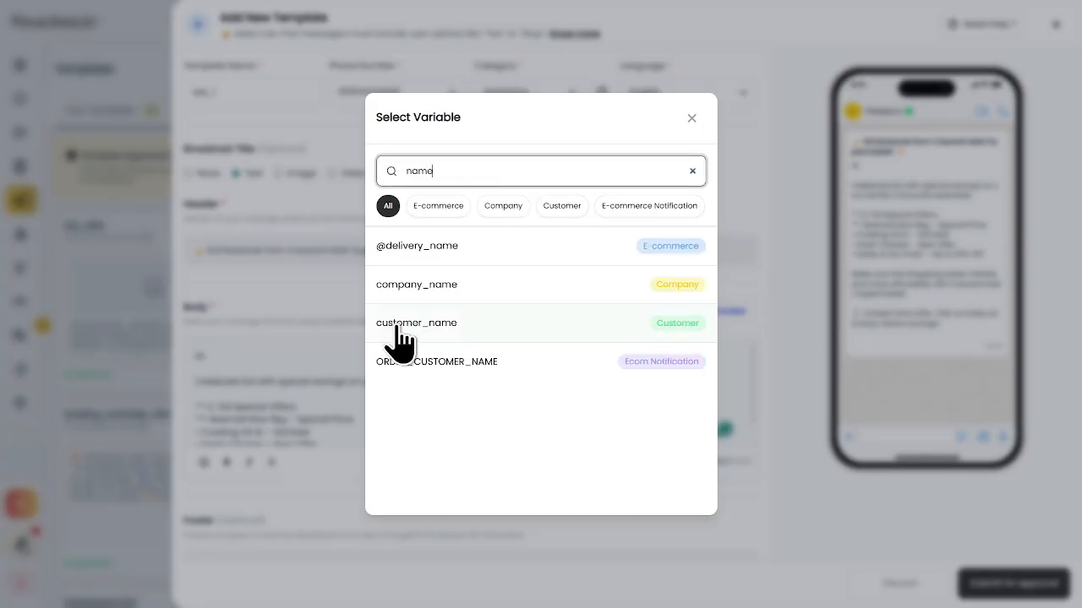
pyautogui.click(428, 331)
pyautogui.scroll(2, 413, 359)
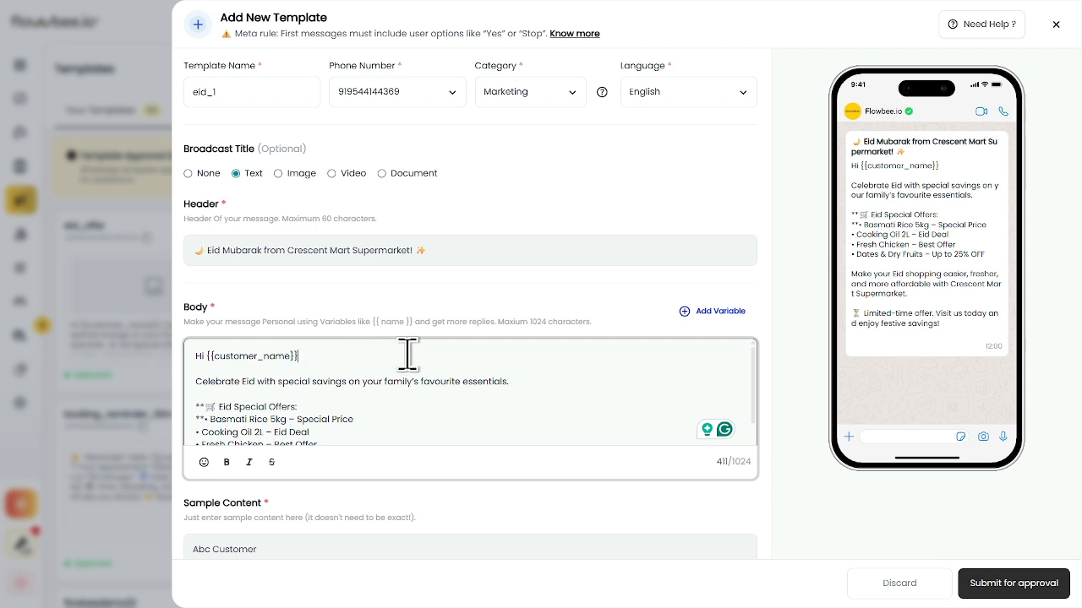
# Append ' !' after {{customer_name}} and confirm its sample content reads 'Abc Customer'
pyautogui.write('!')
pyautogui.scroll(-2, 487, 379)
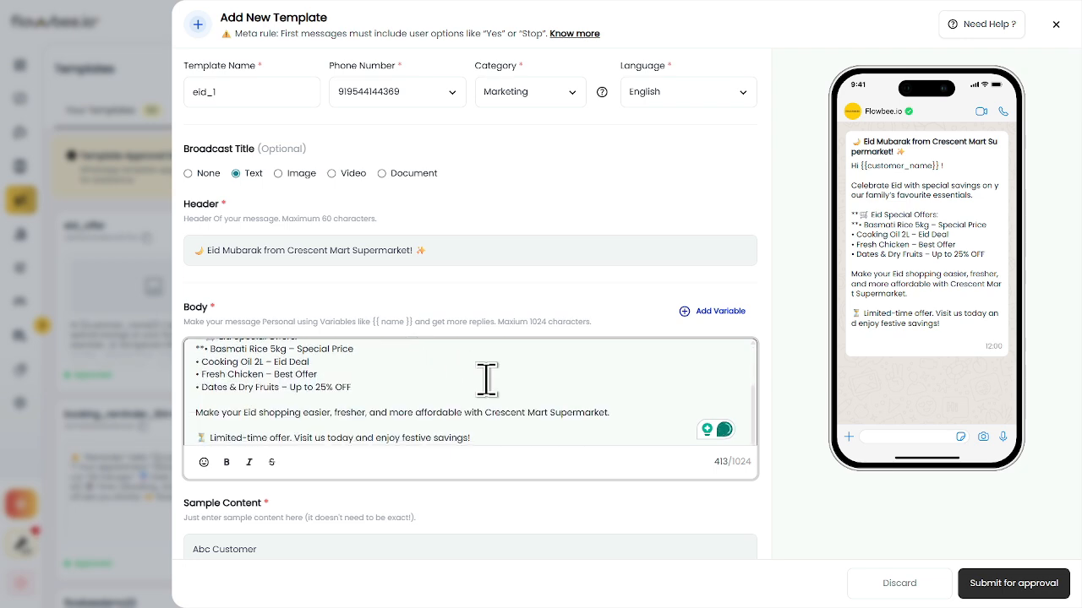
pyautogui.scroll(-3, 429, 398)
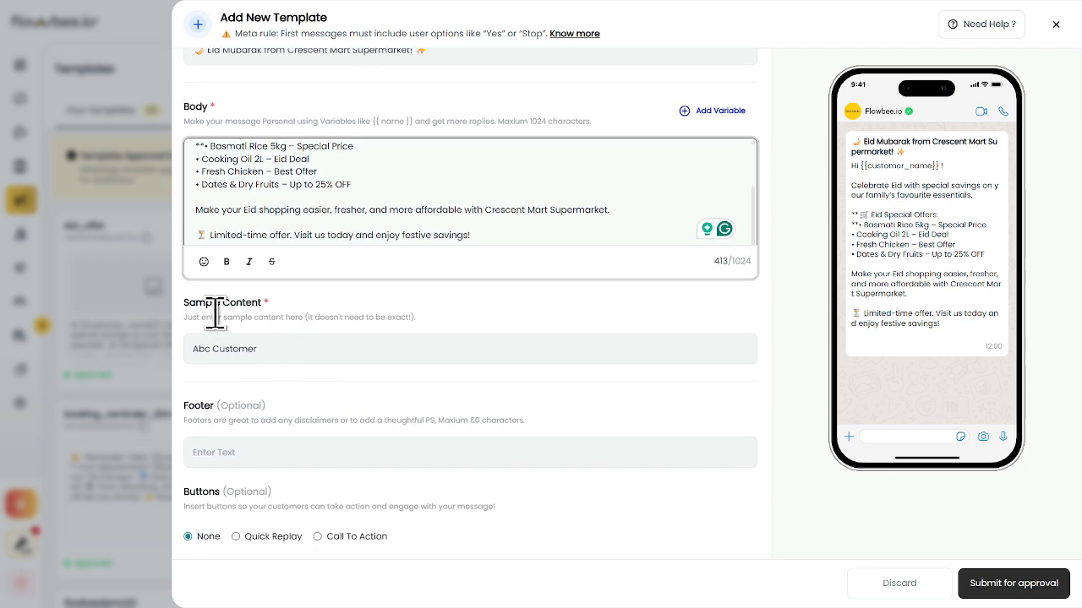
pyautogui.moveTo(181, 301); pyautogui.dragTo(288, 303)
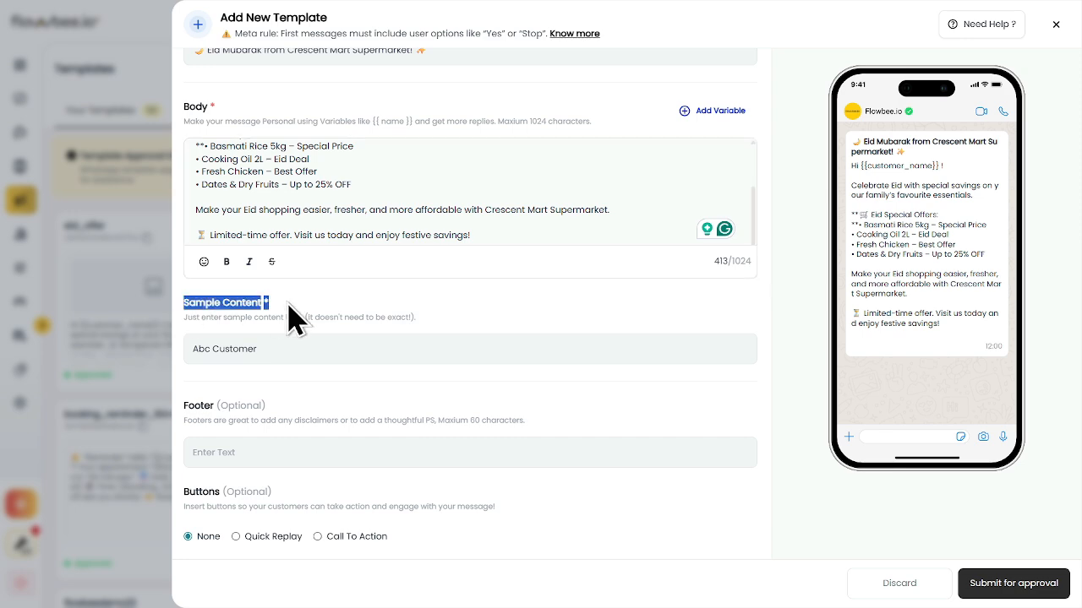
pyautogui.scroll(2, 358, 386)
pyautogui.scroll(2, 379, 321)
pyautogui.click(379, 322)
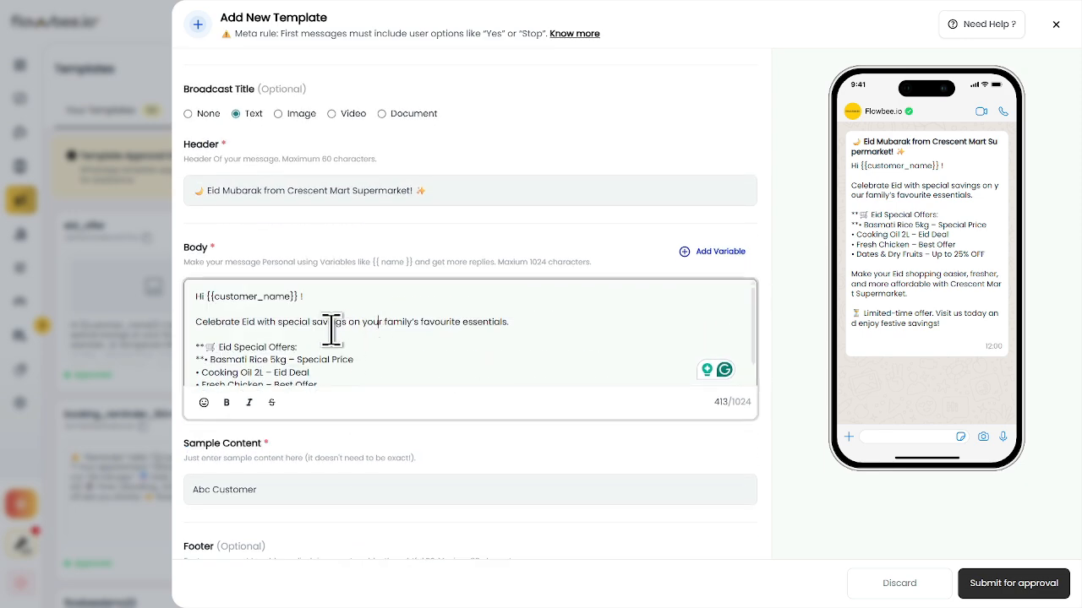
pyautogui.scroll(-5, 411, 305)
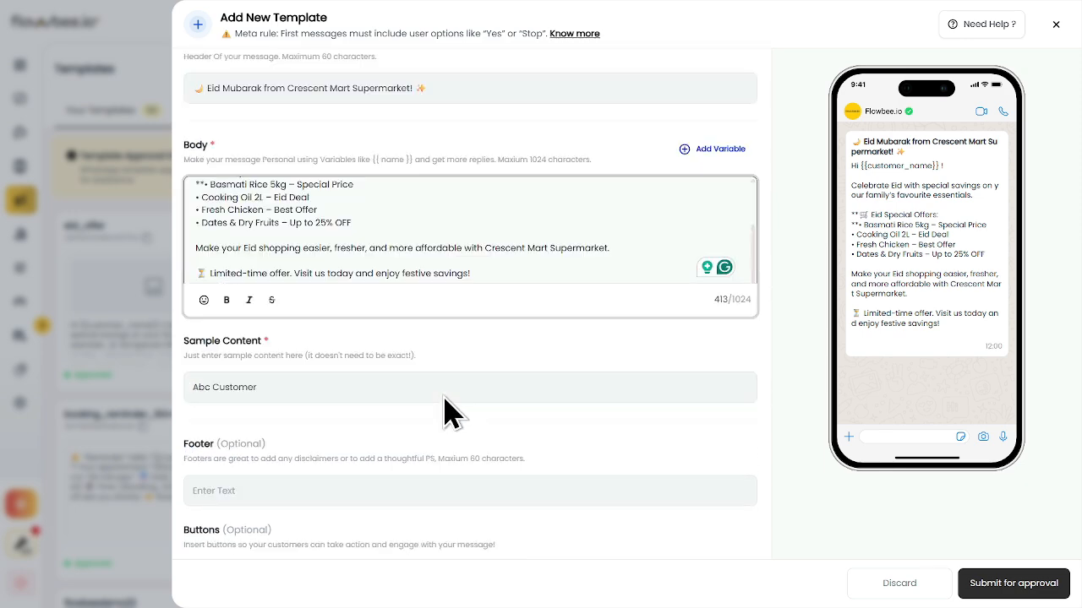
pyautogui.scroll(-1, 448, 413)
pyautogui.click(313, 348)
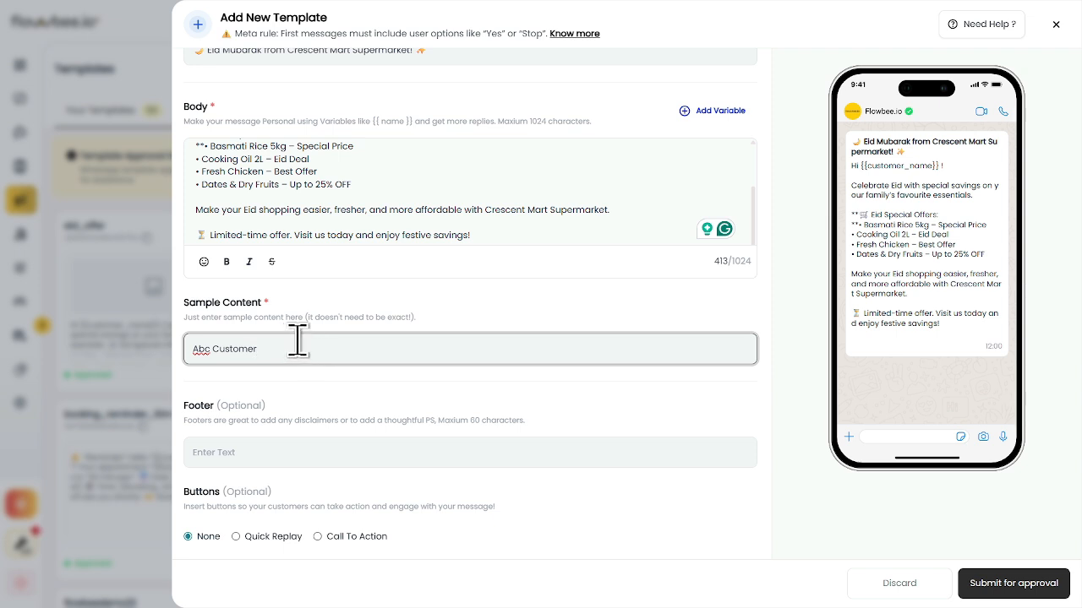
pyautogui.click(234, 388)
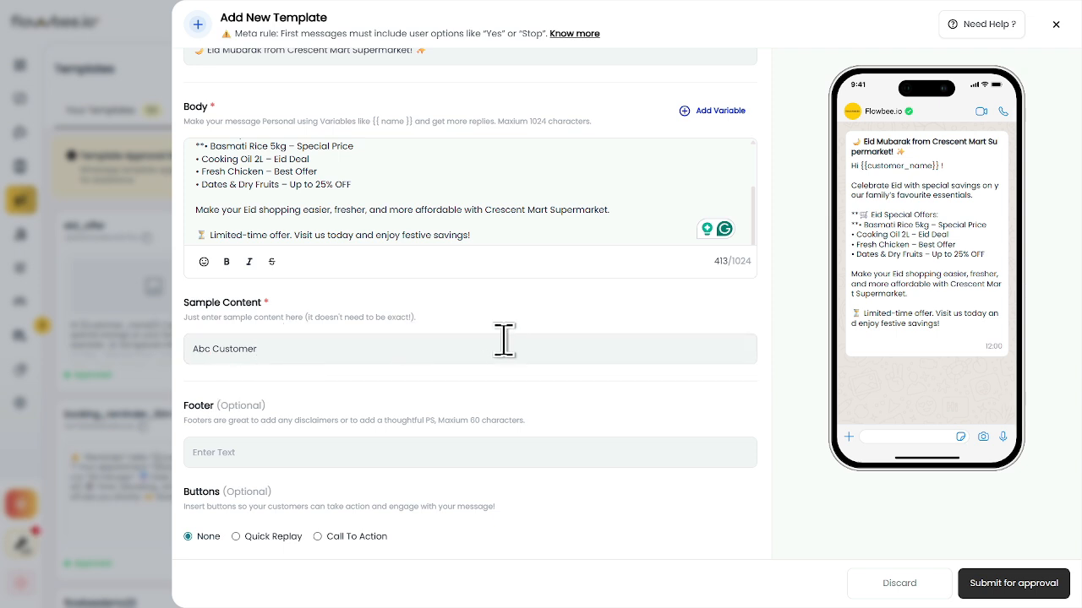
pyautogui.click(269, 450)
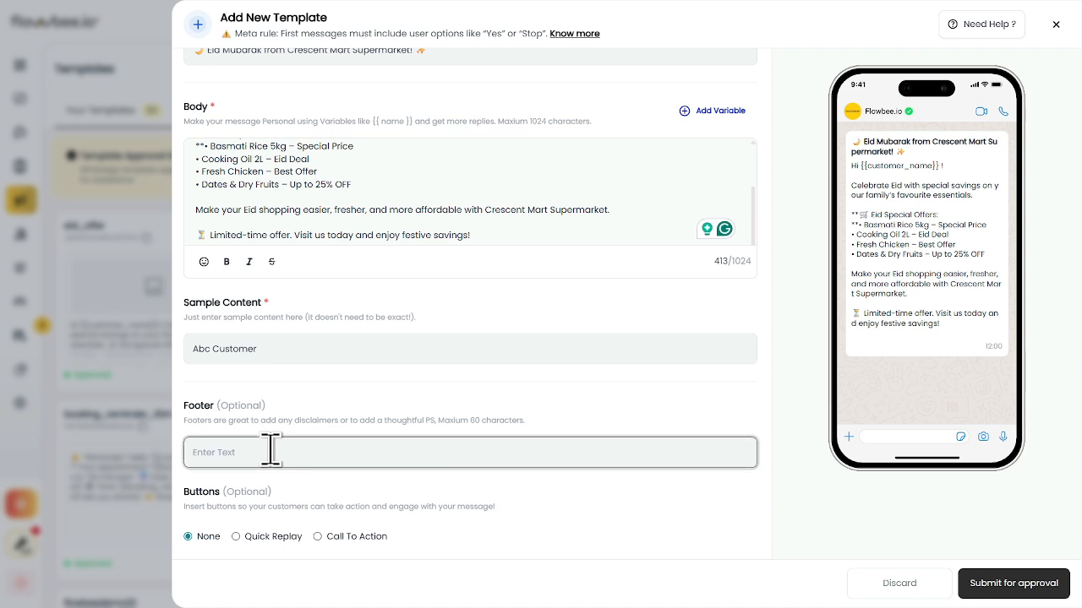
pyautogui.write('ww')
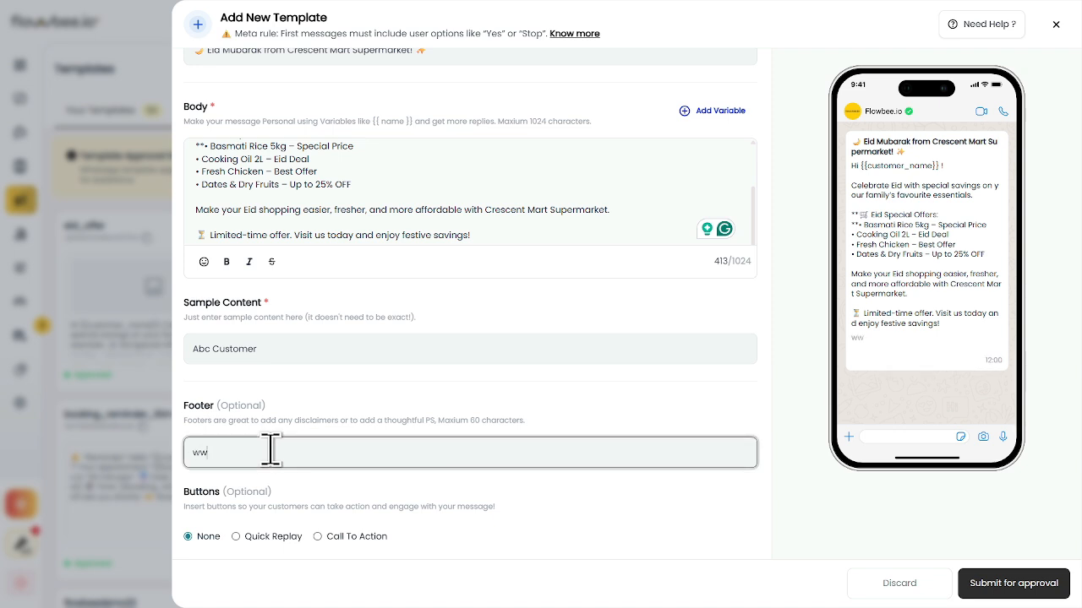
pyautogui.write('w.flowbee.io')
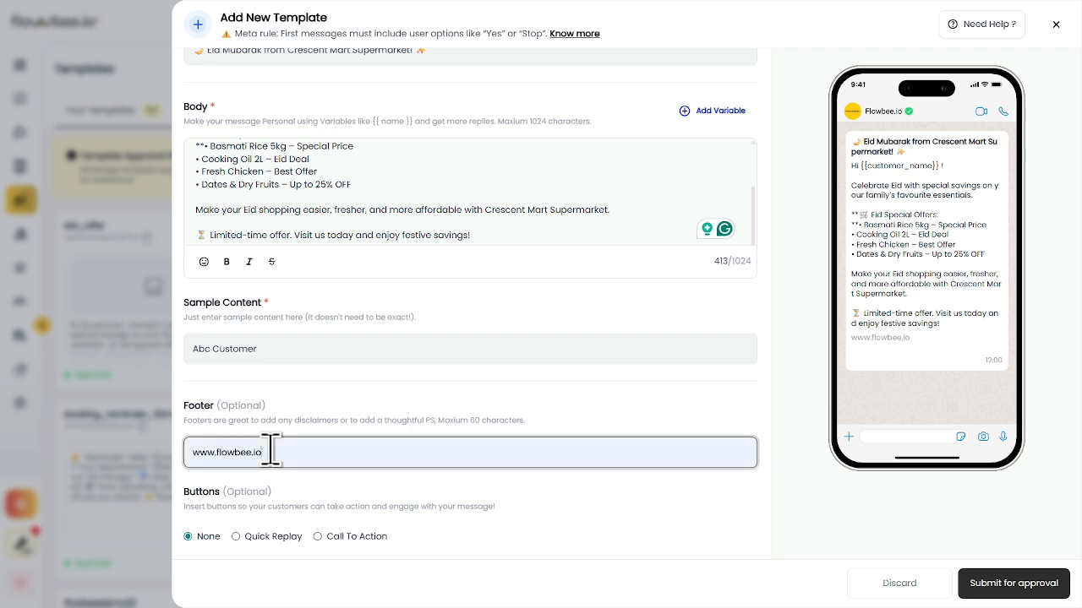
pyautogui.doubleClick(402, 235)
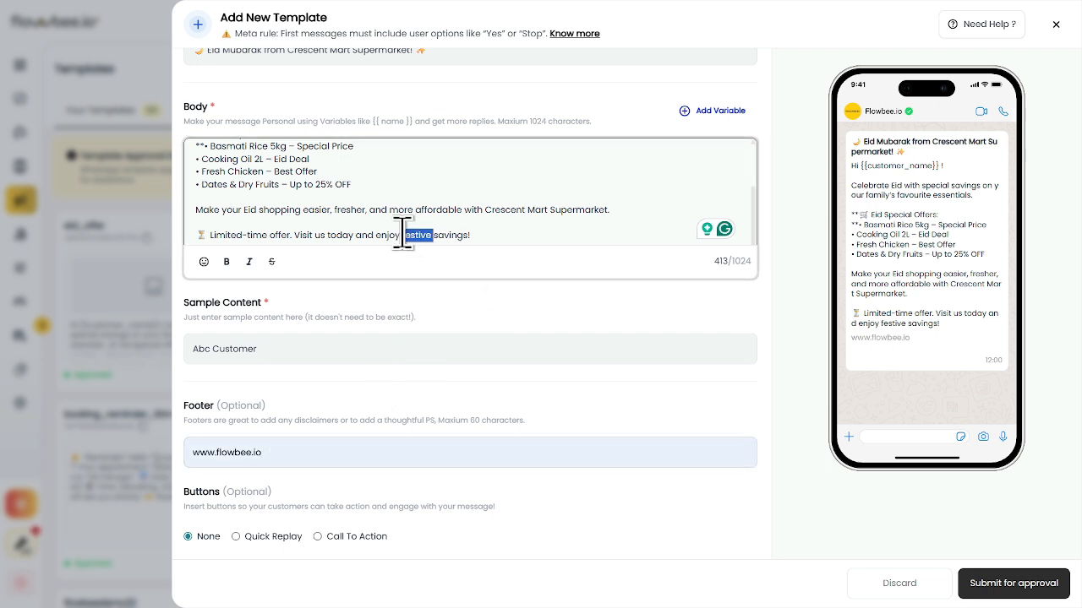
pyautogui.tripleClick(403, 235)
pyautogui.press('BackSpace')
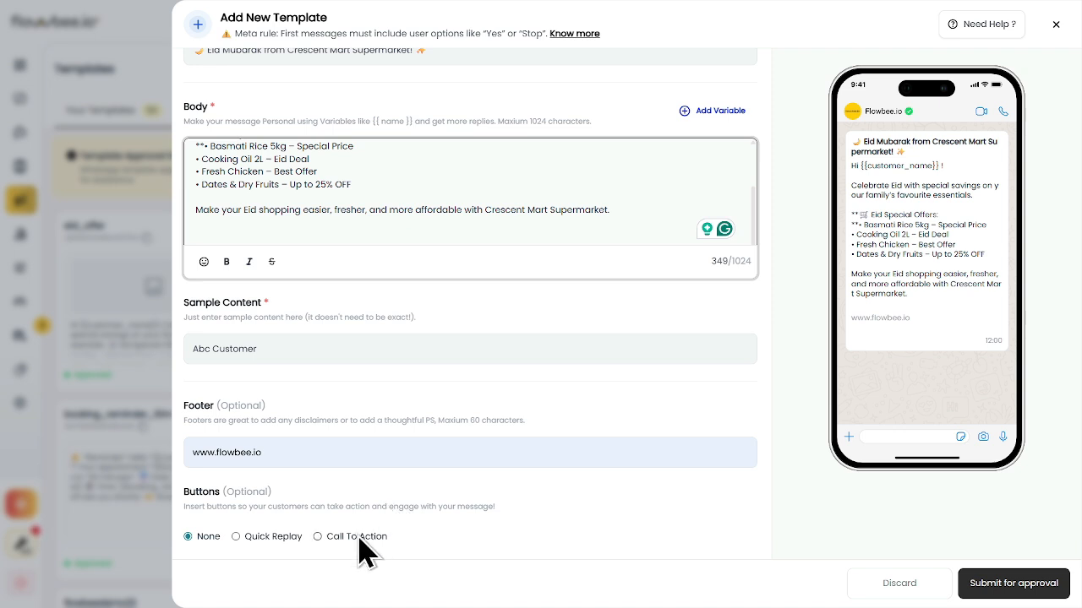
# Choose Quick Reply buttons and label them 'Know More' and 'Unsubscribe'
pyautogui.click(236, 537)
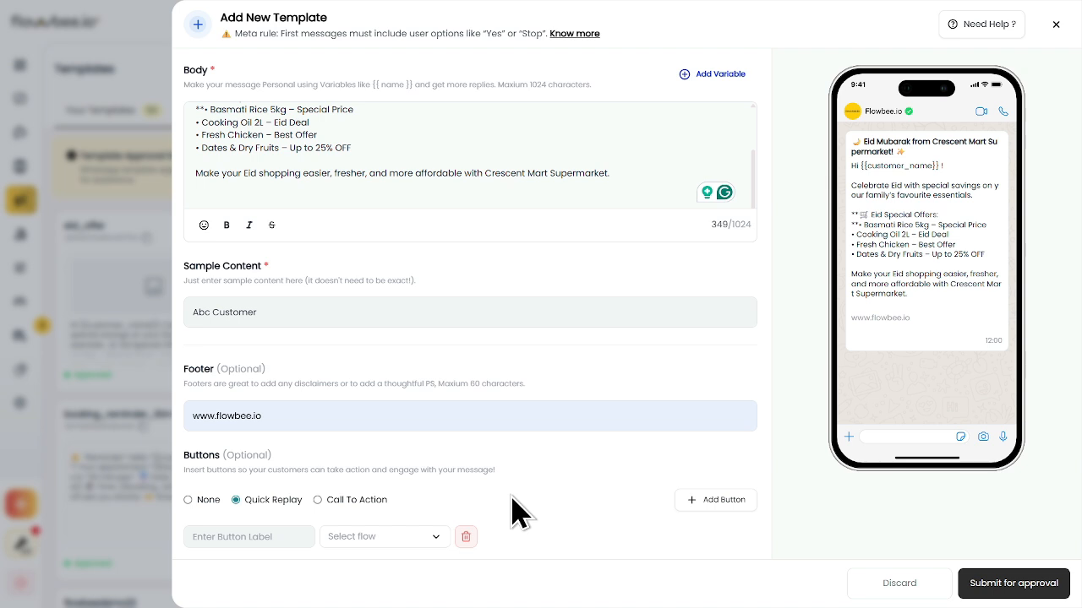
pyautogui.click(216, 535)
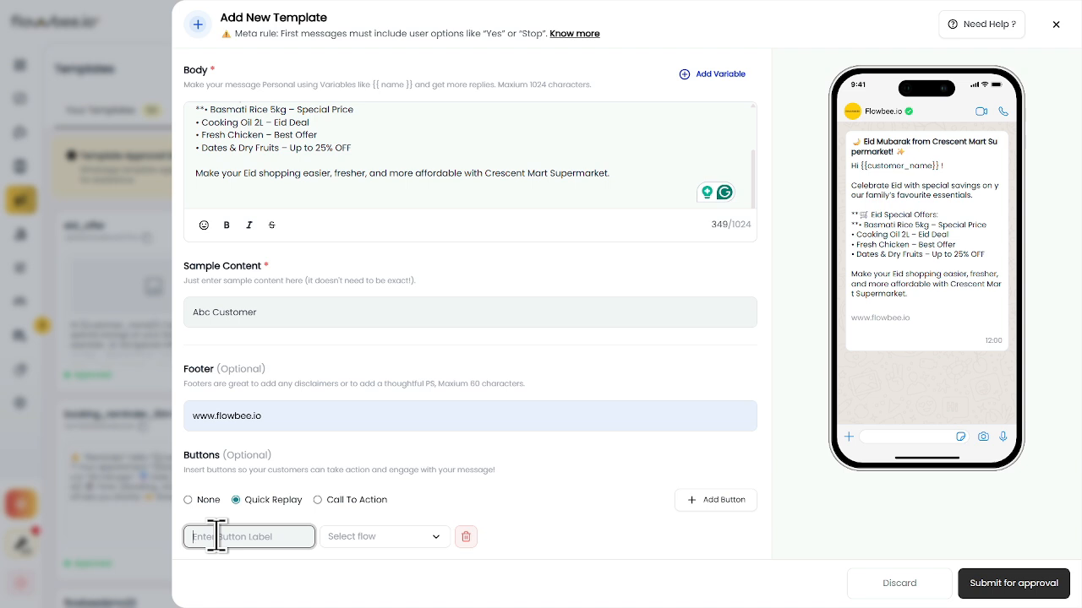
pyautogui.write('Know More')
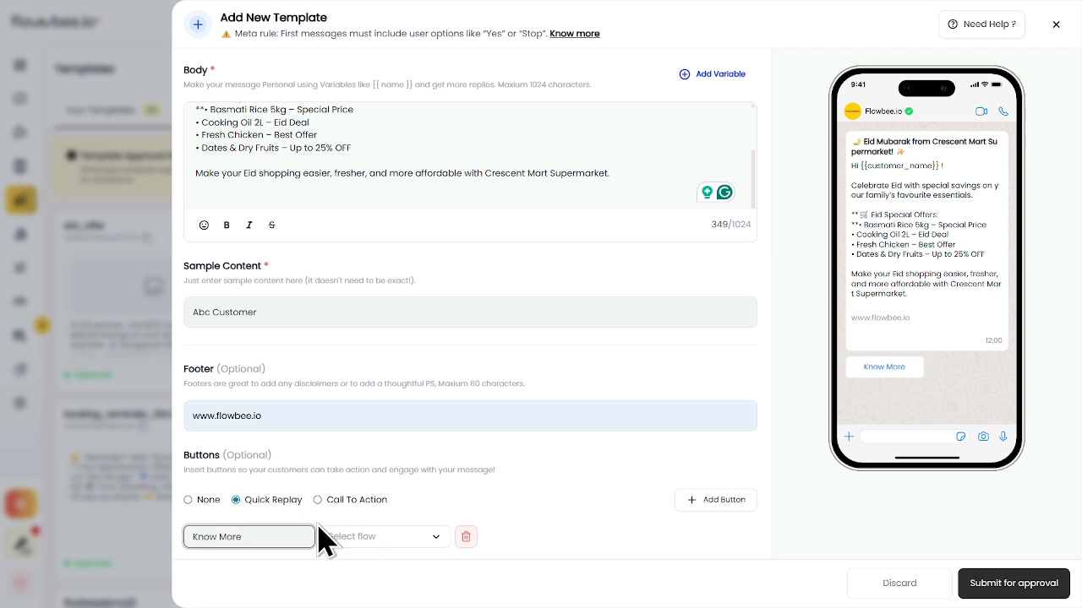
pyautogui.click(692, 502)
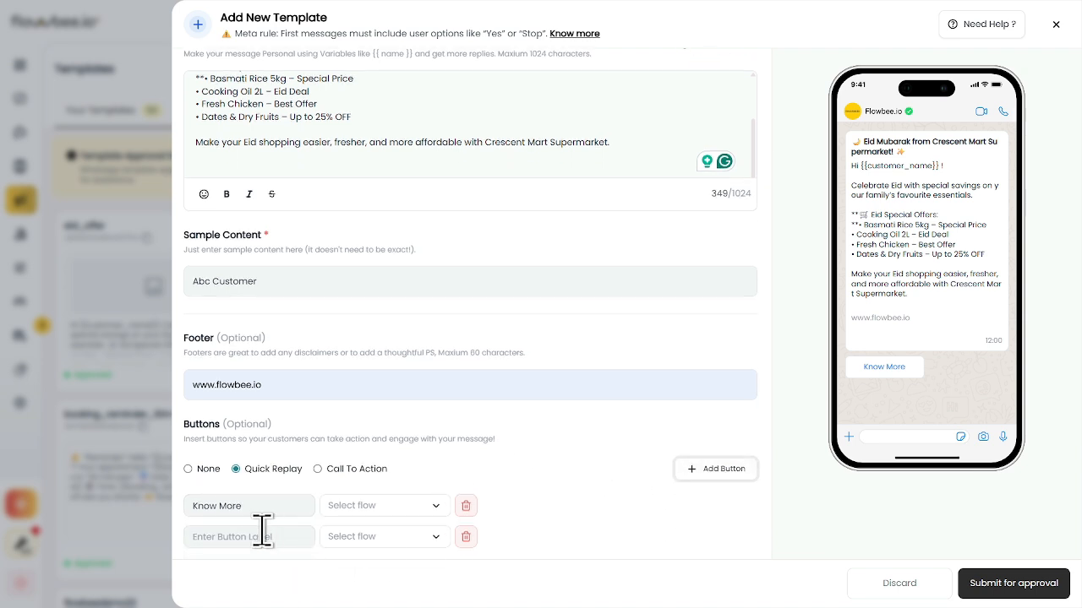
pyautogui.click(254, 537)
pyautogui.write('Unsu')
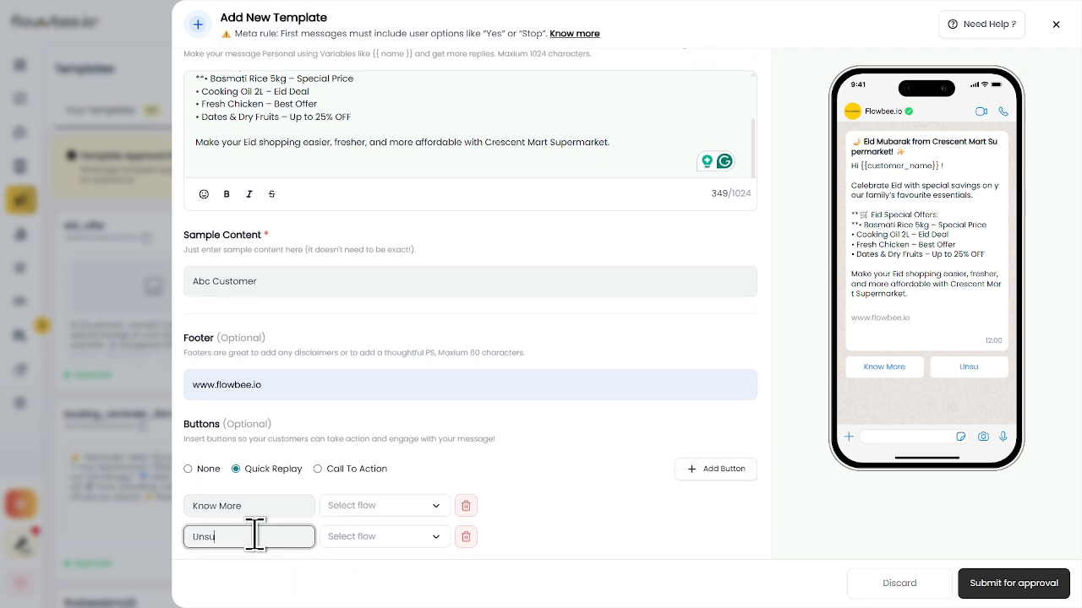
pyautogui.write('bscribe')
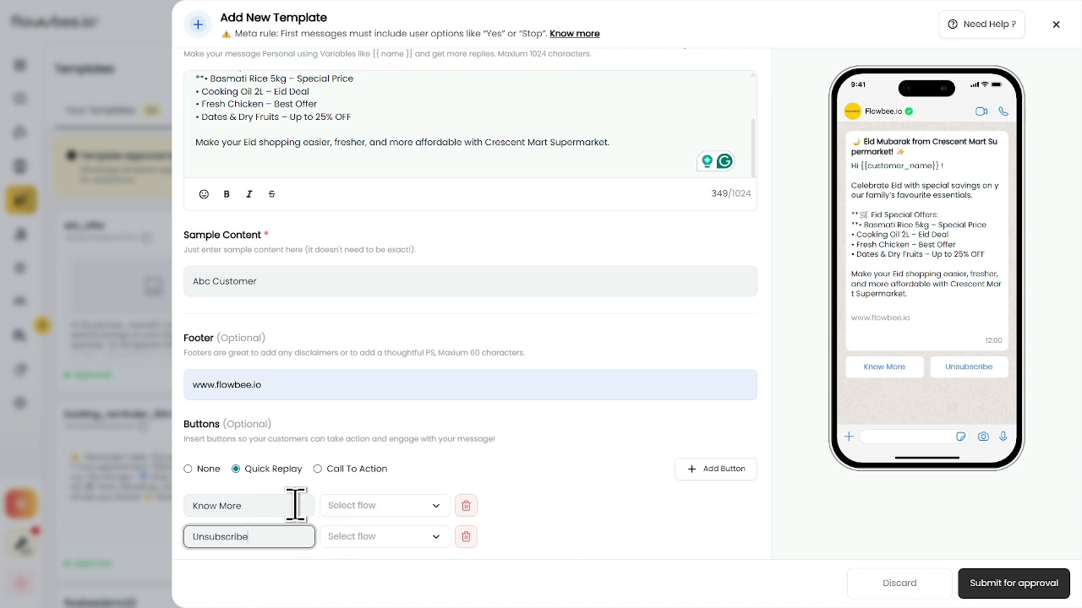
# Assign the flowbee flow to Know More and the 'opt out' flow to Unsubscribe
pyautogui.click(360, 510)
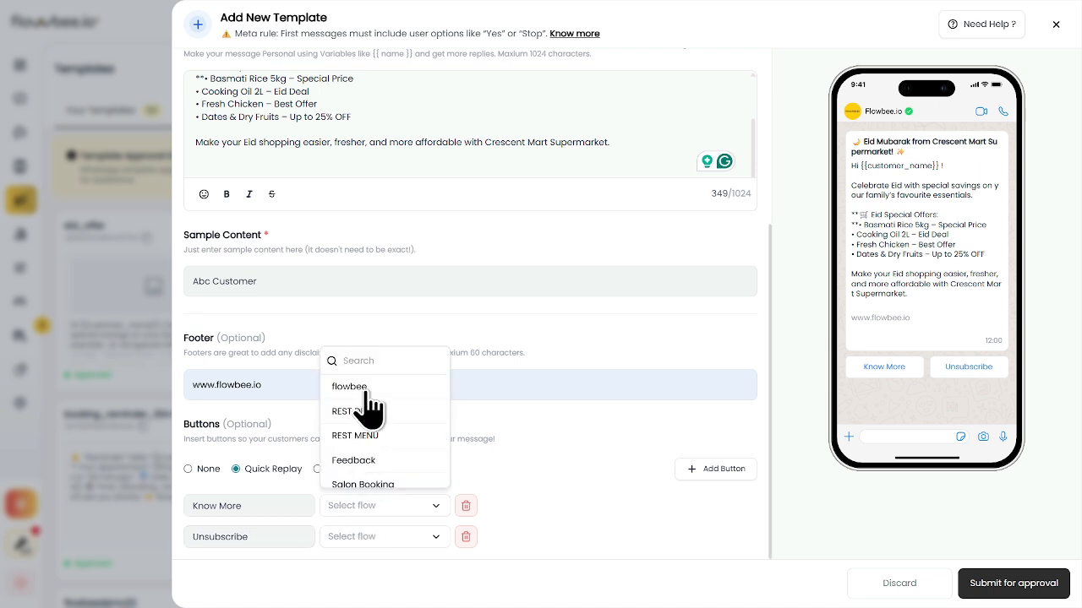
pyautogui.click(350, 387)
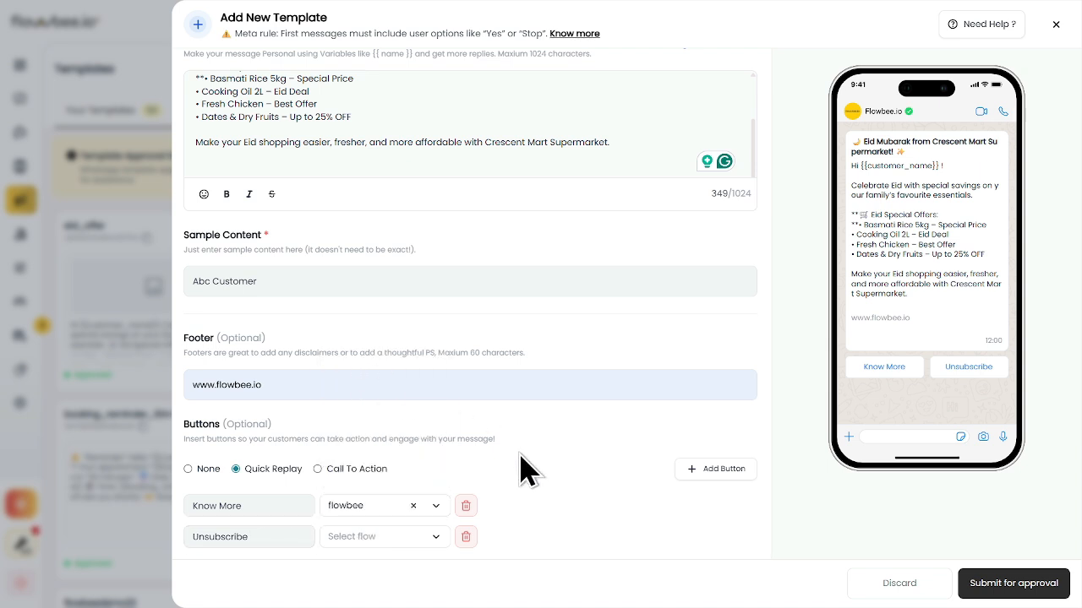
pyautogui.click(372, 539)
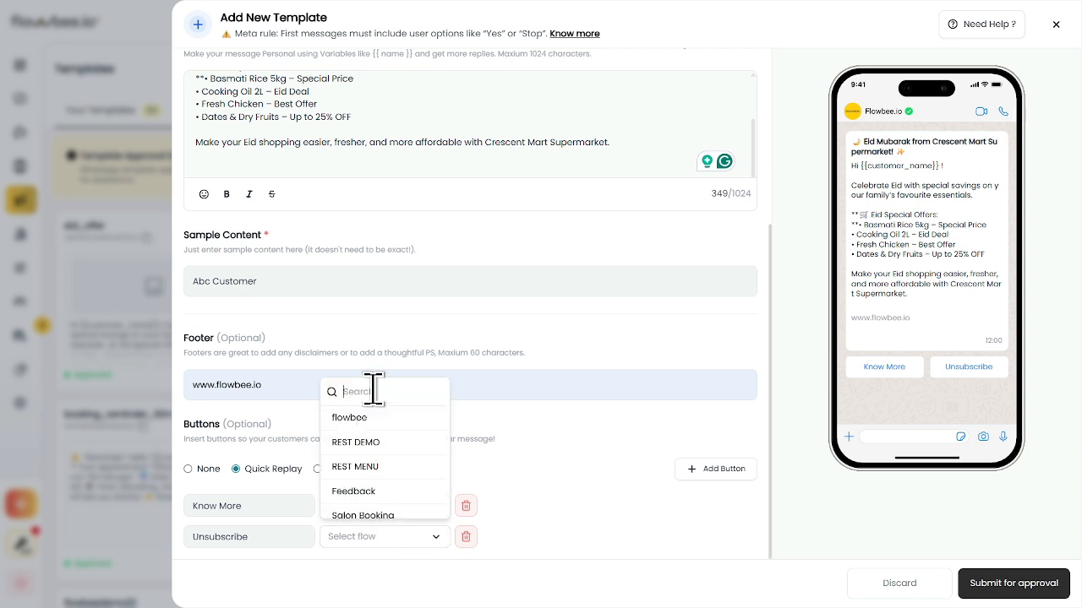
pyautogui.write('oup')
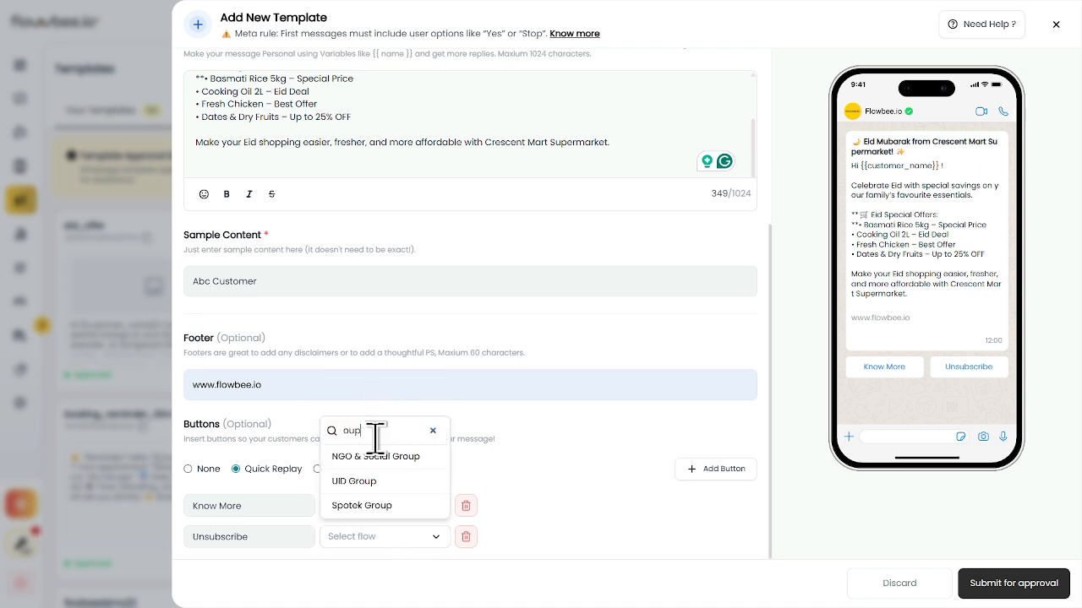
pyautogui.press('BackSpace')
pyautogui.press('BackSpace')
pyautogui.write('pt')
pyautogui.click(353, 458)
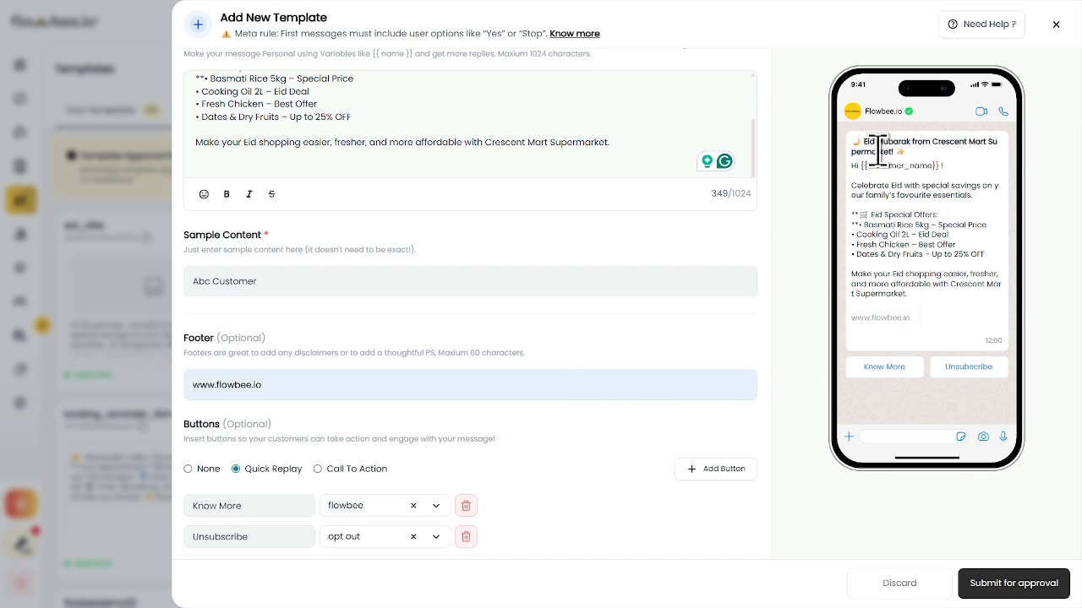
# Switch the header type to Image and upload the Eid offer PNG banner from the computer
pyautogui.scroll(3, 457, 242)
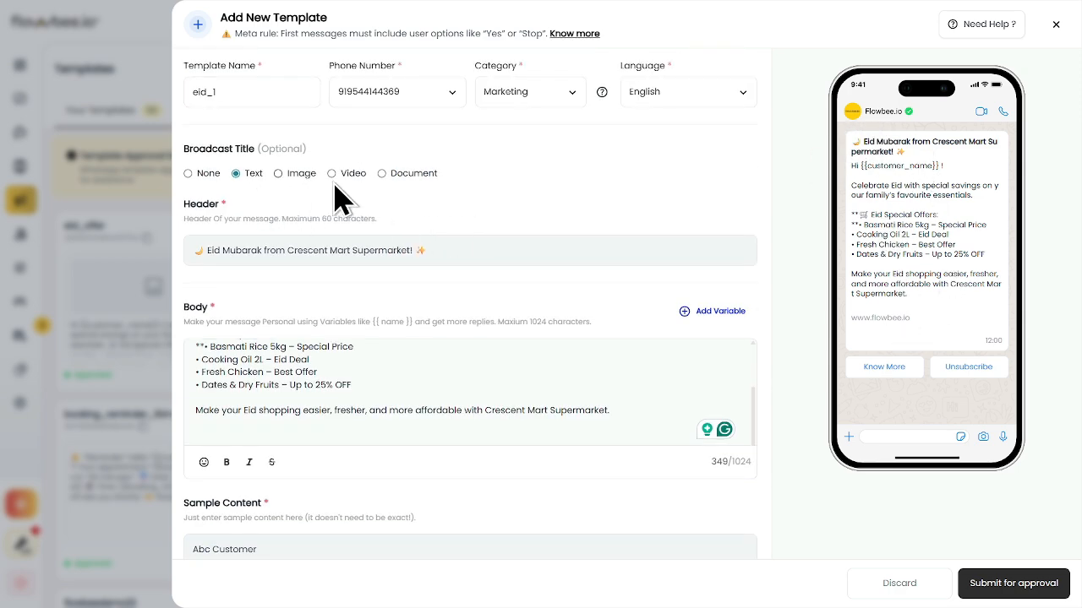
pyautogui.click(278, 174)
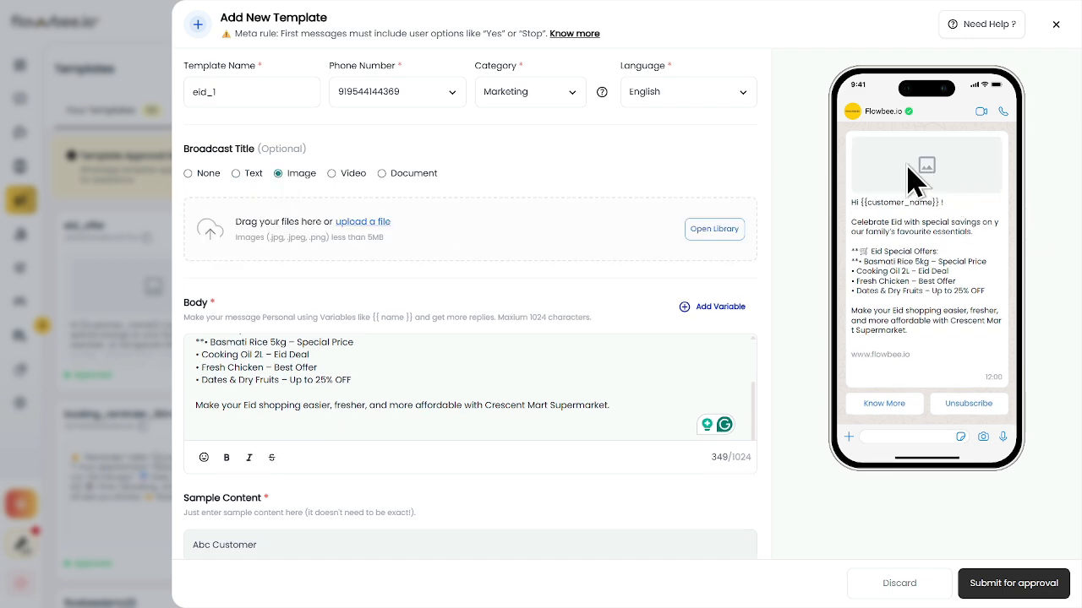
pyautogui.click(710, 234)
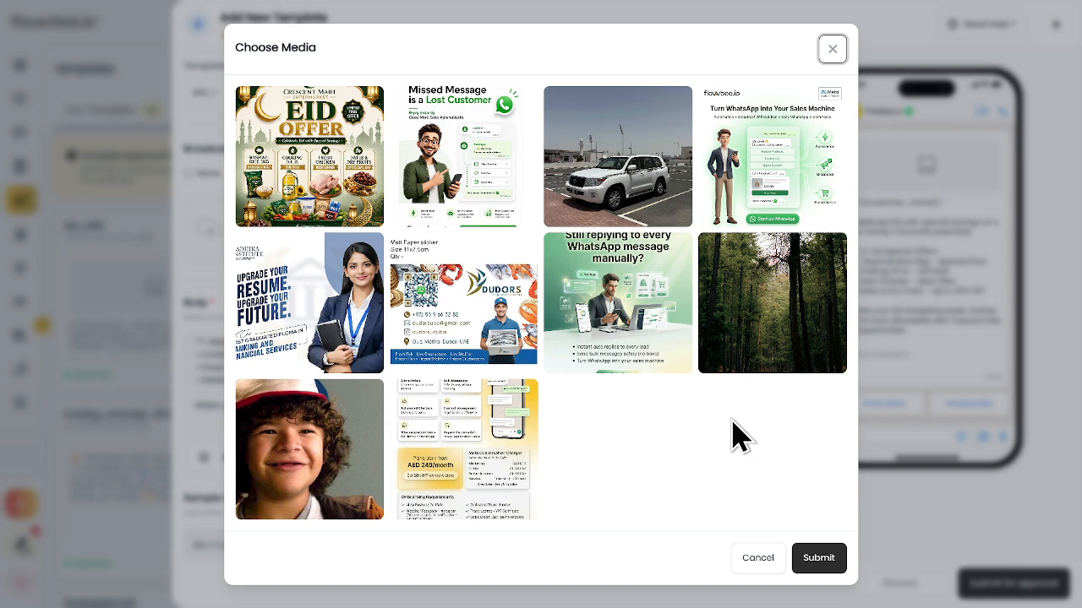
pyautogui.click(833, 50)
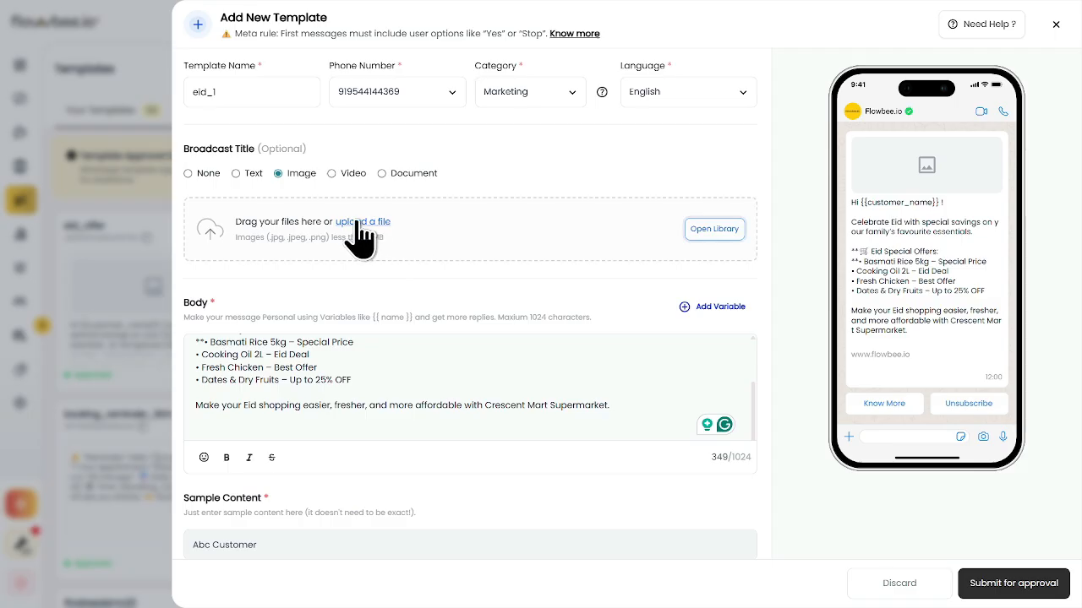
pyautogui.click(357, 222)
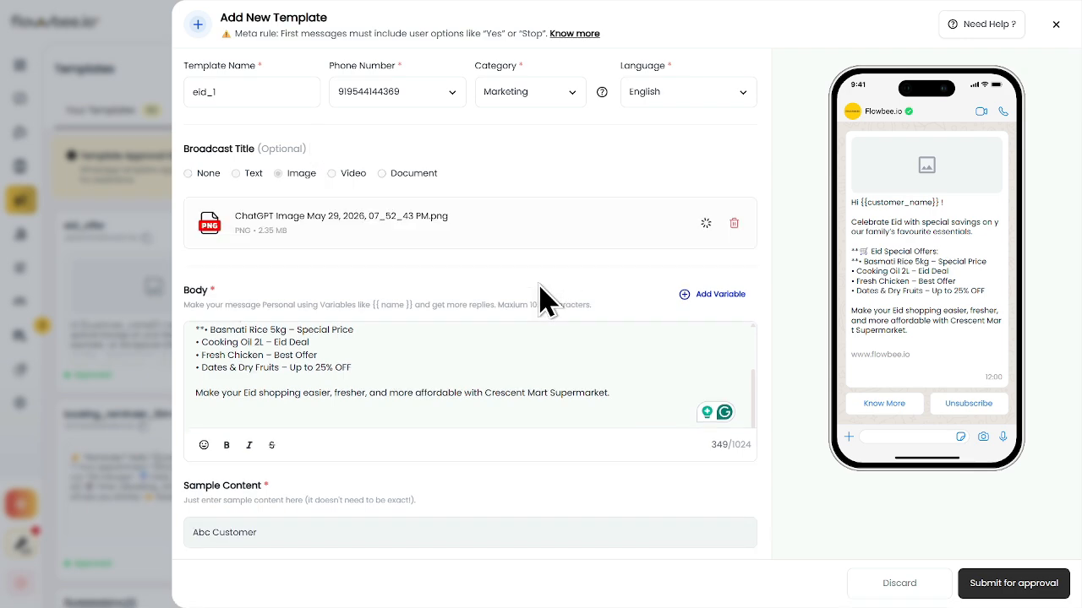
pyautogui.scroll(-3, 538, 325)
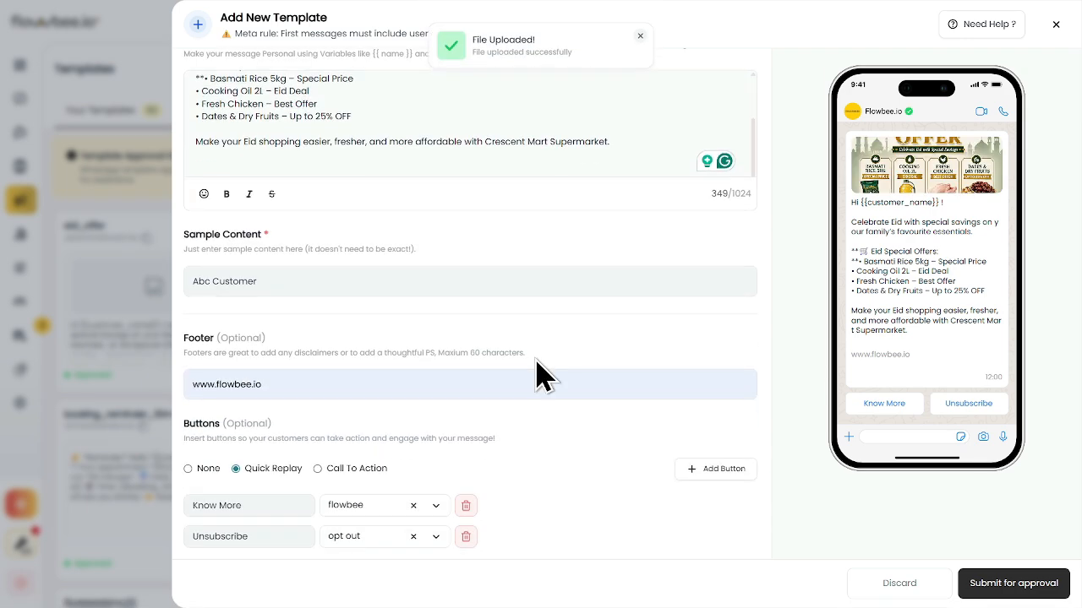
# Switch to Call To Action and add a 'Call now' phone button with the business number
pyautogui.click(318, 469)
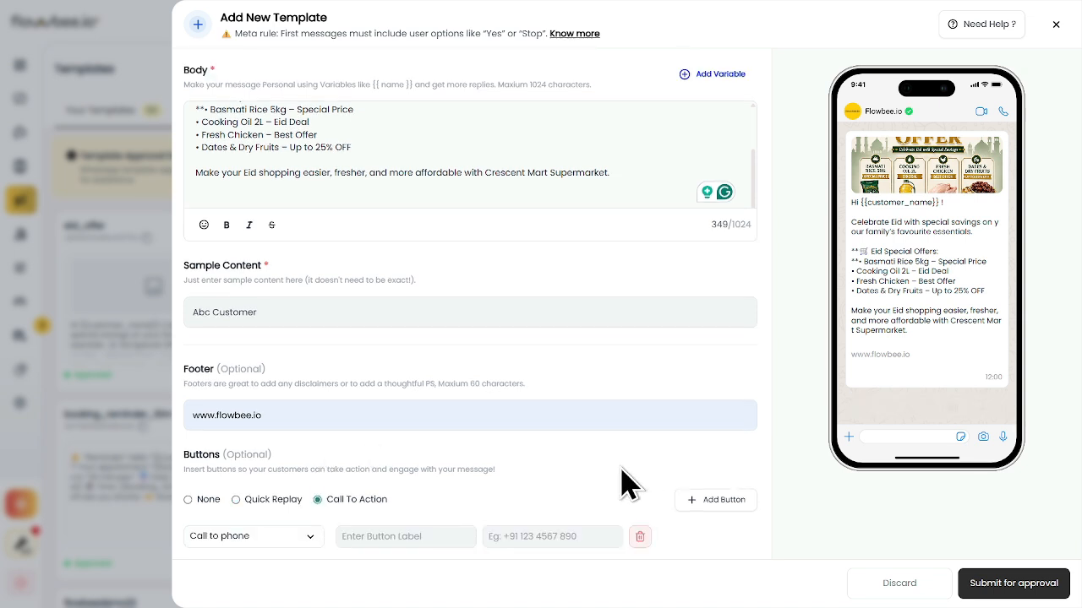
pyautogui.click(296, 537)
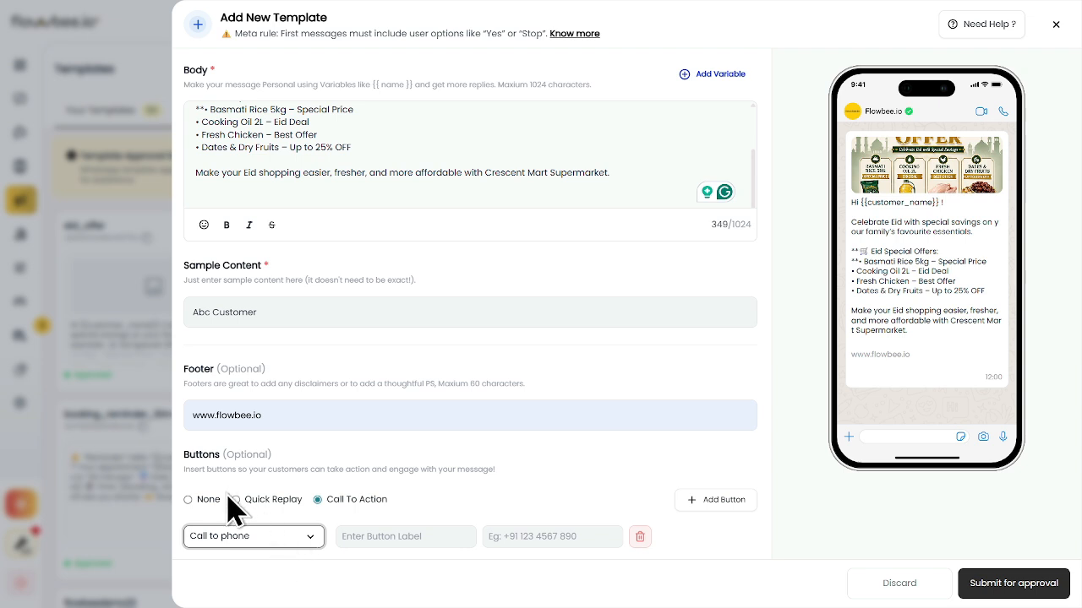
pyautogui.click(415, 541)
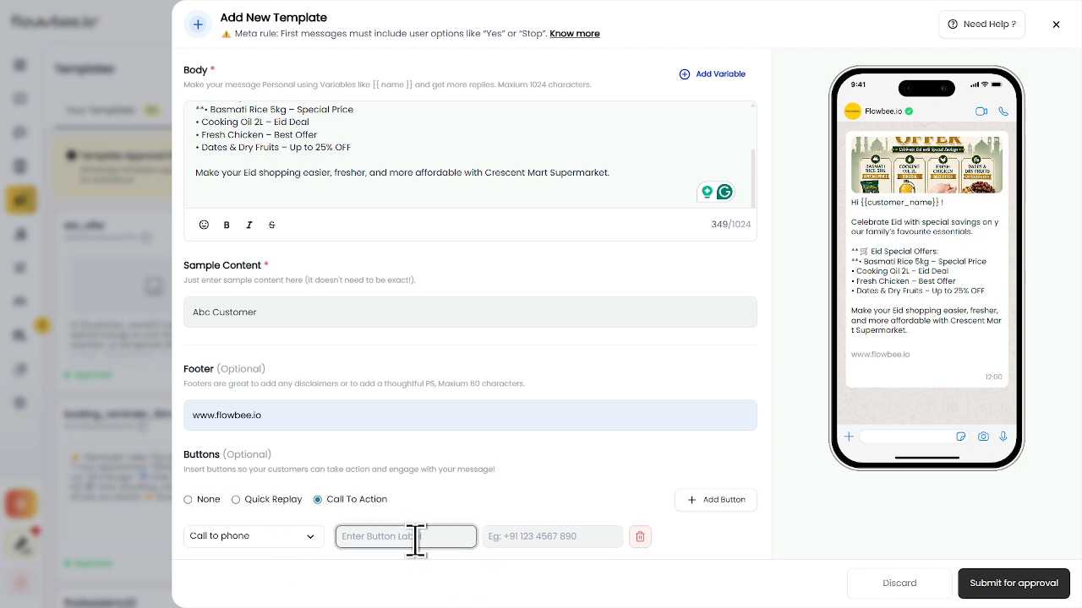
pyautogui.write('Call now')
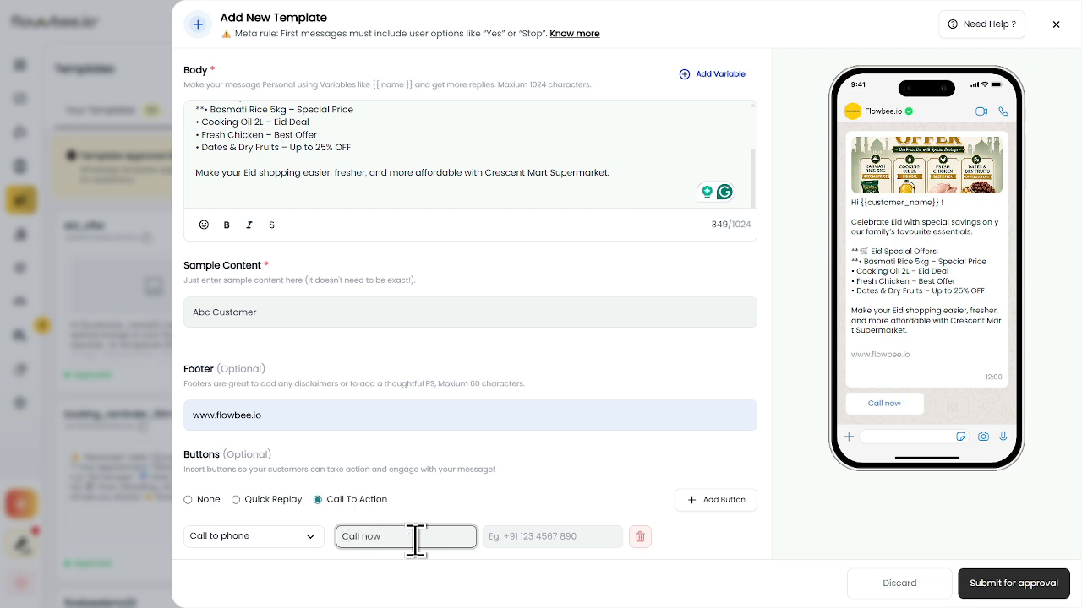
pyautogui.press('Tab')
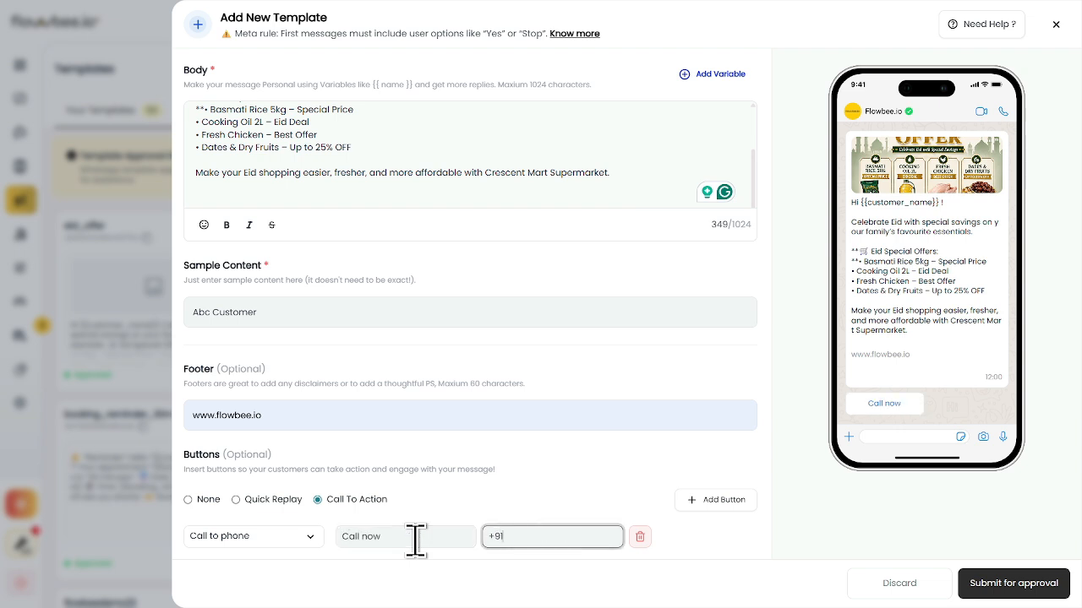
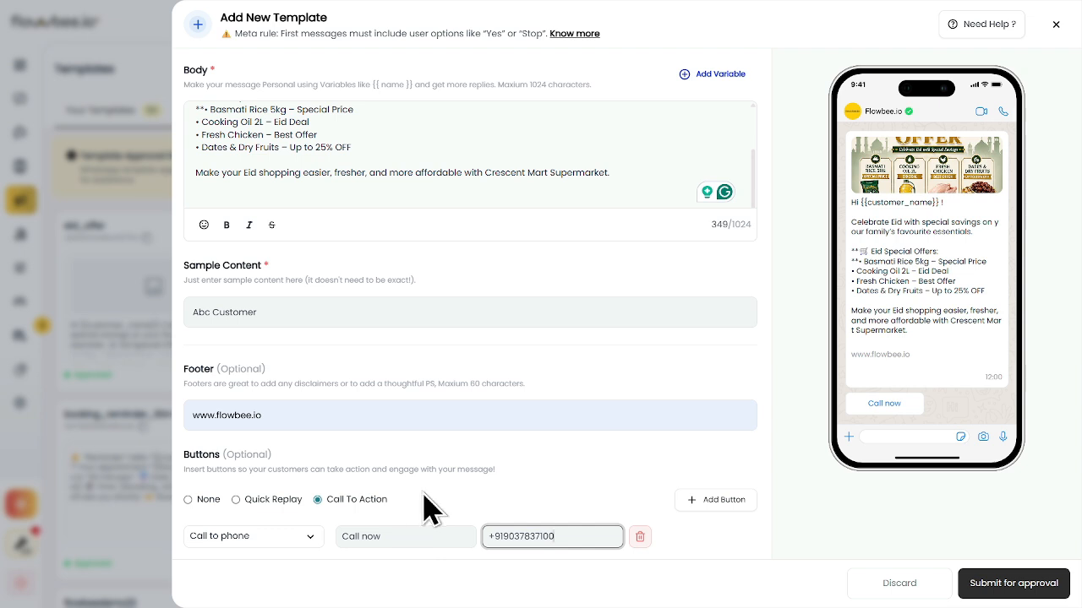
pyautogui.click(701, 500)
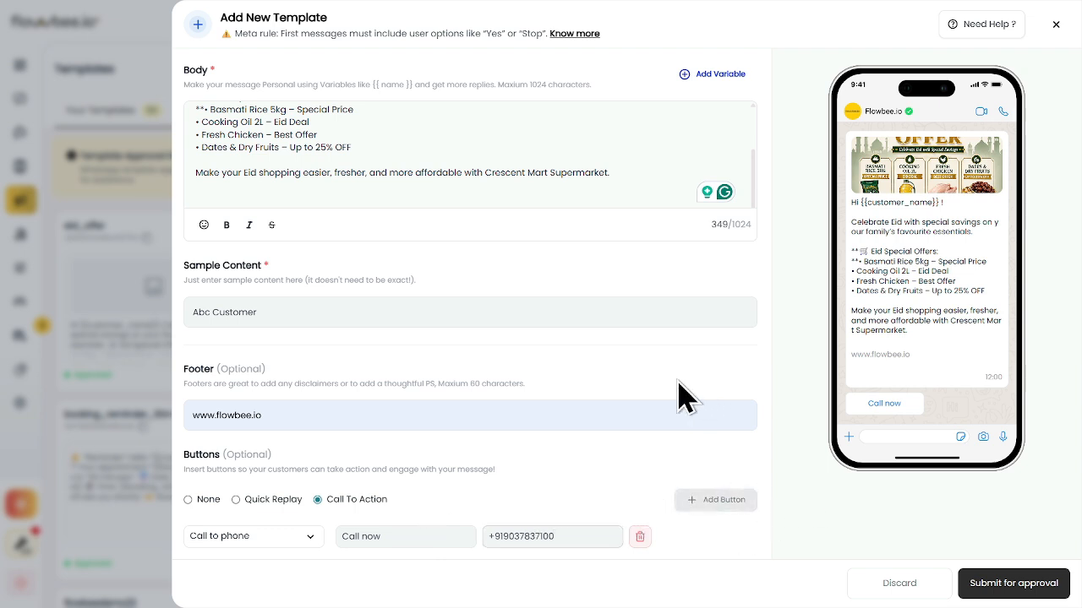
pyautogui.click(243, 541)
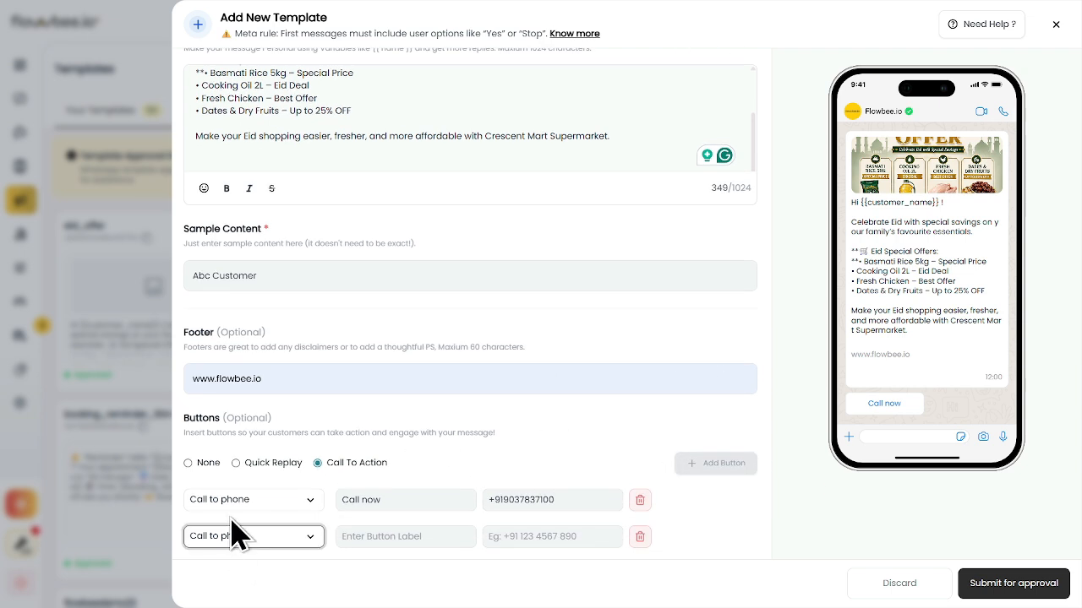
pyautogui.click(232, 531)
pyautogui.click(350, 536)
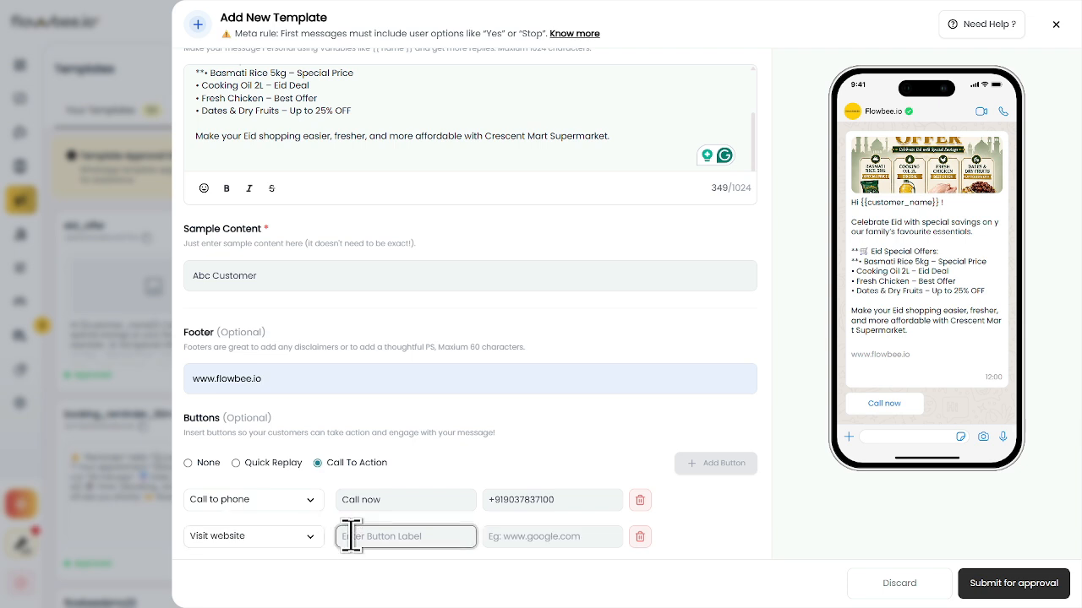
pyautogui.write('Visit n')
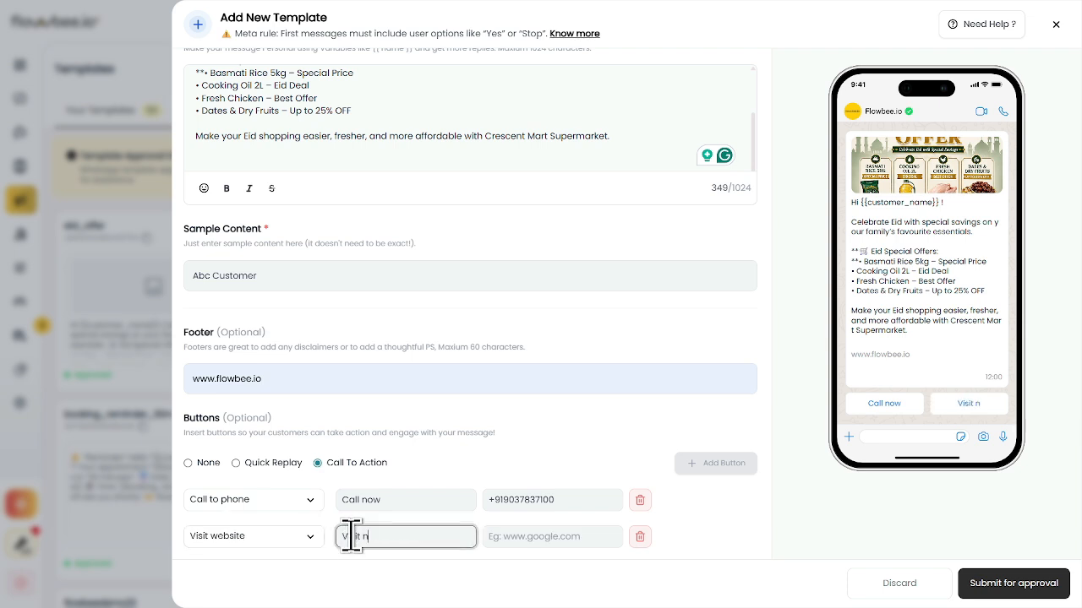
pyautogui.write('ow')
pyautogui.press('Tab')
pyautogui.write('www.')
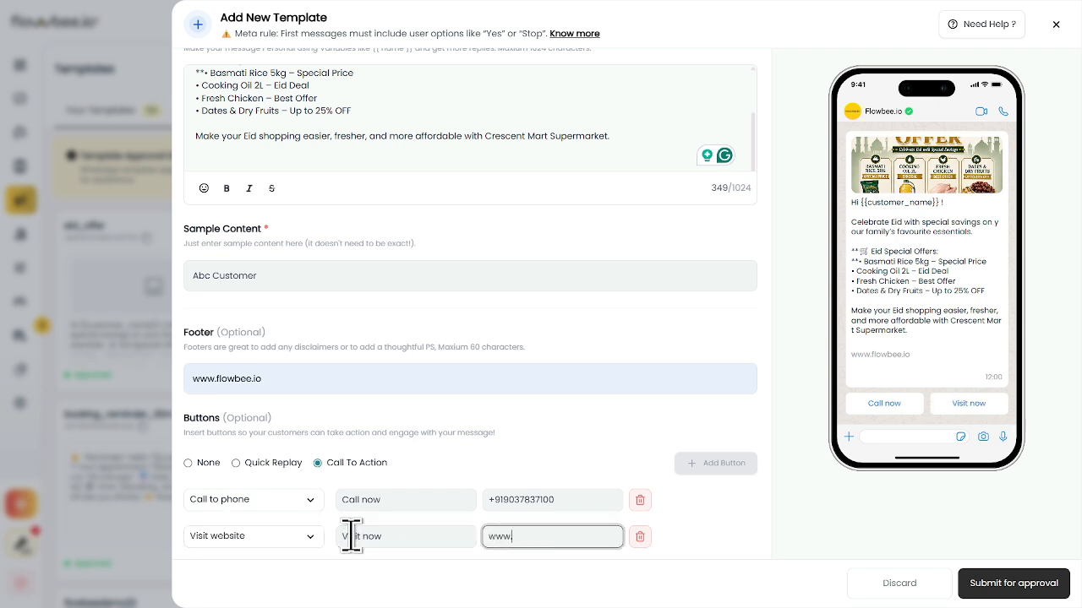
pyautogui.write('flowbee.io')
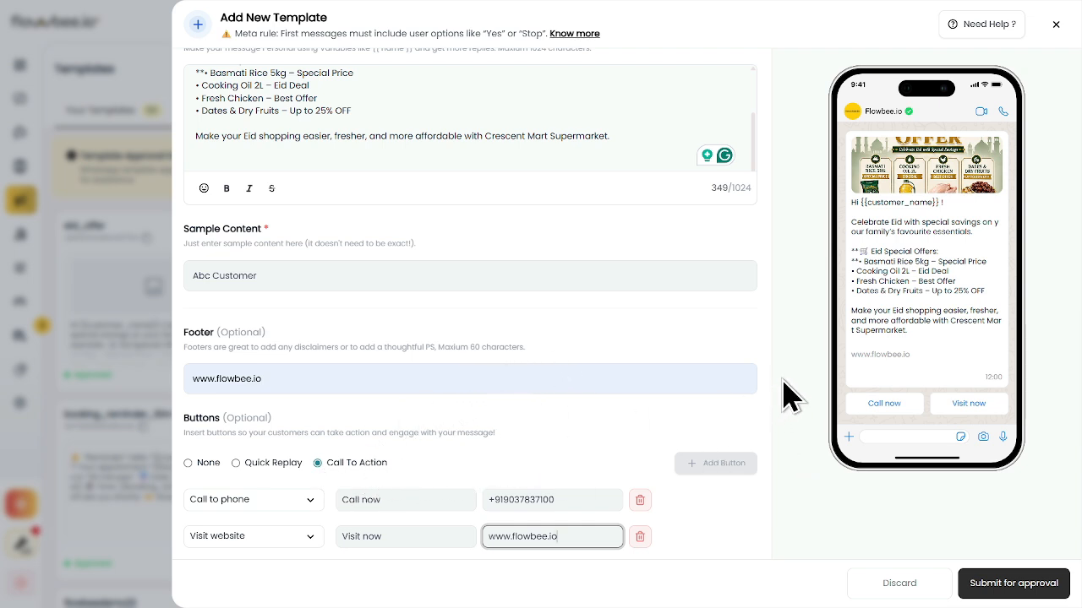
# Submit eid_1 for approval and confirm with 'Yes Save, it'
pyautogui.click(1006, 583)
pyautogui.click(610, 362)
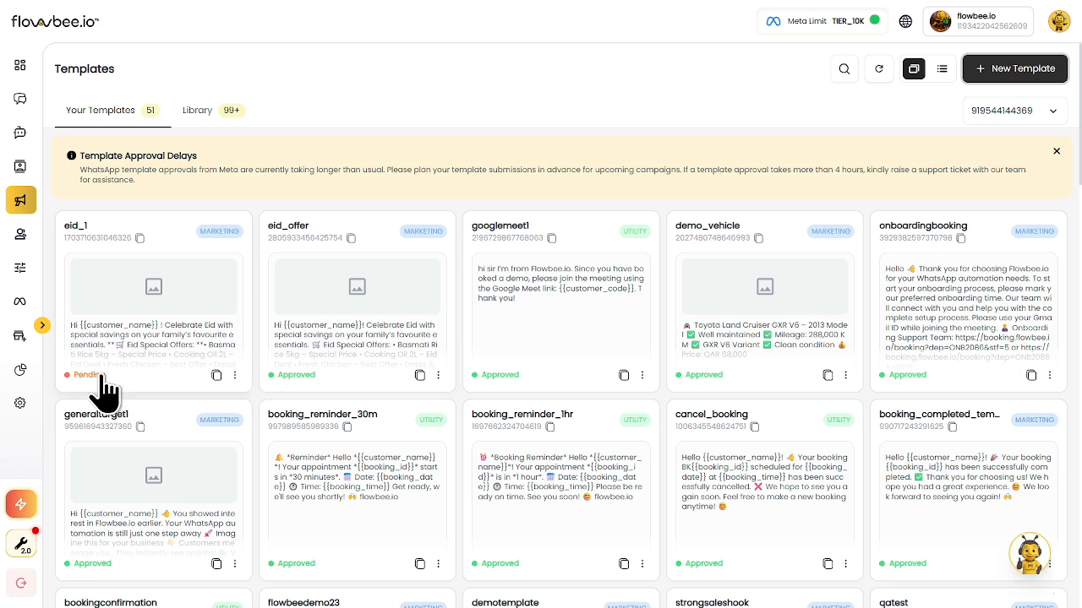
pyautogui.click(216, 377)
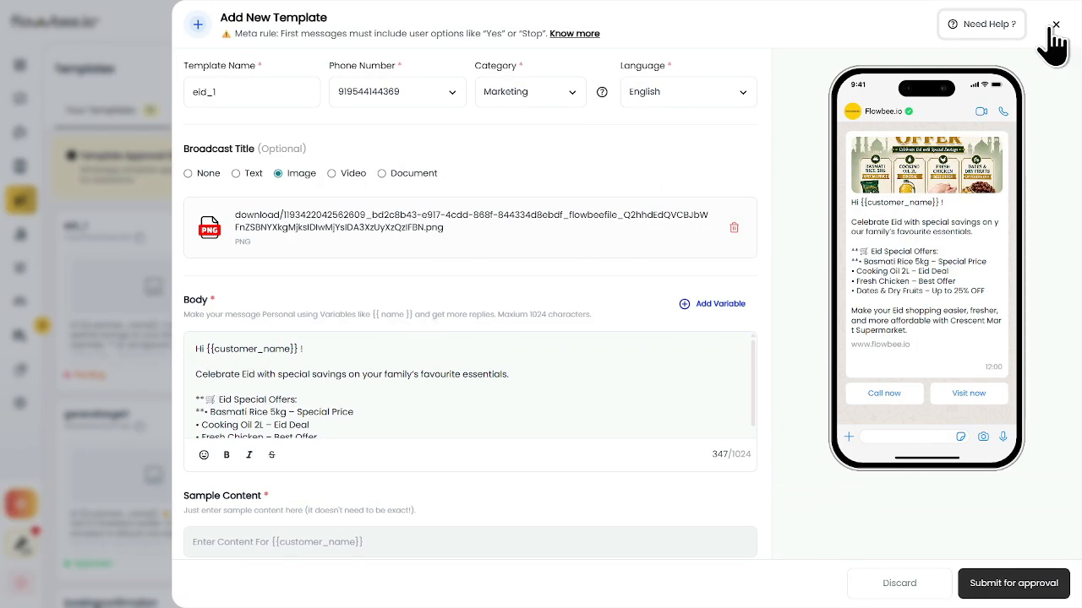
pyautogui.click(1054, 26)
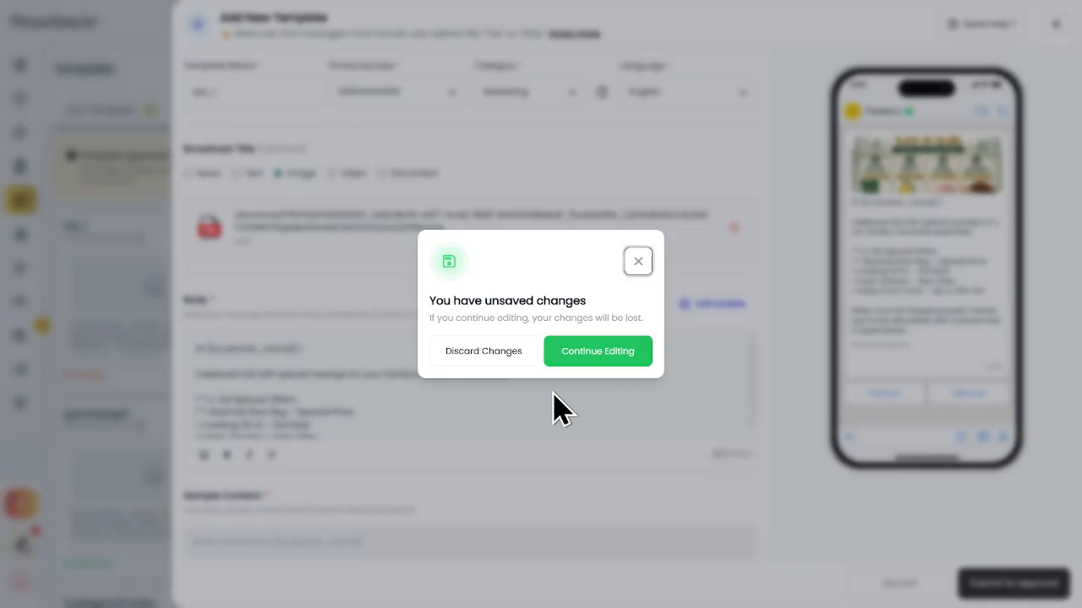
pyautogui.click(475, 351)
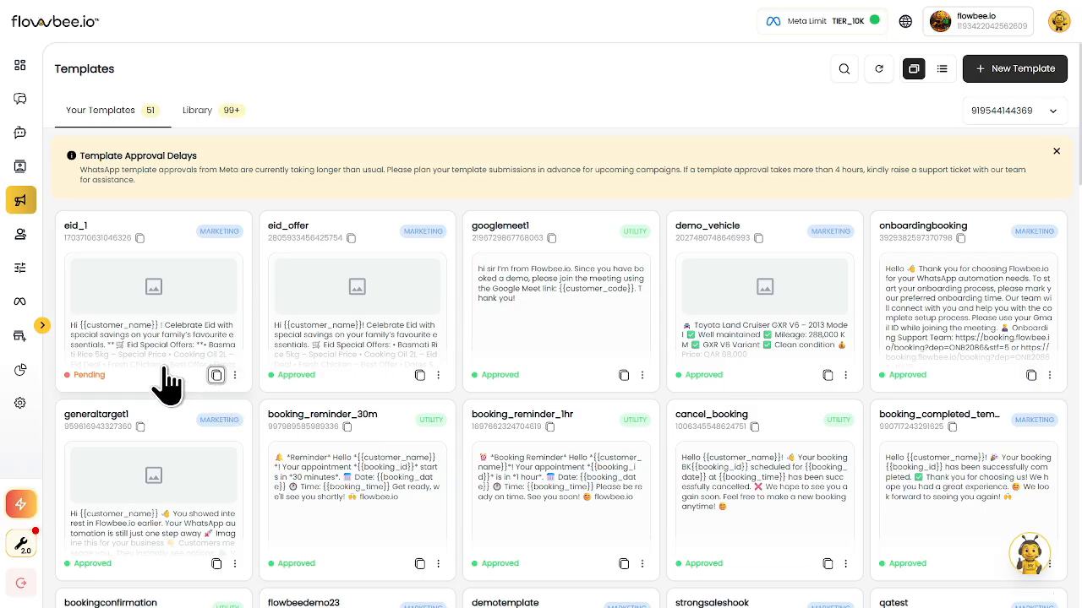